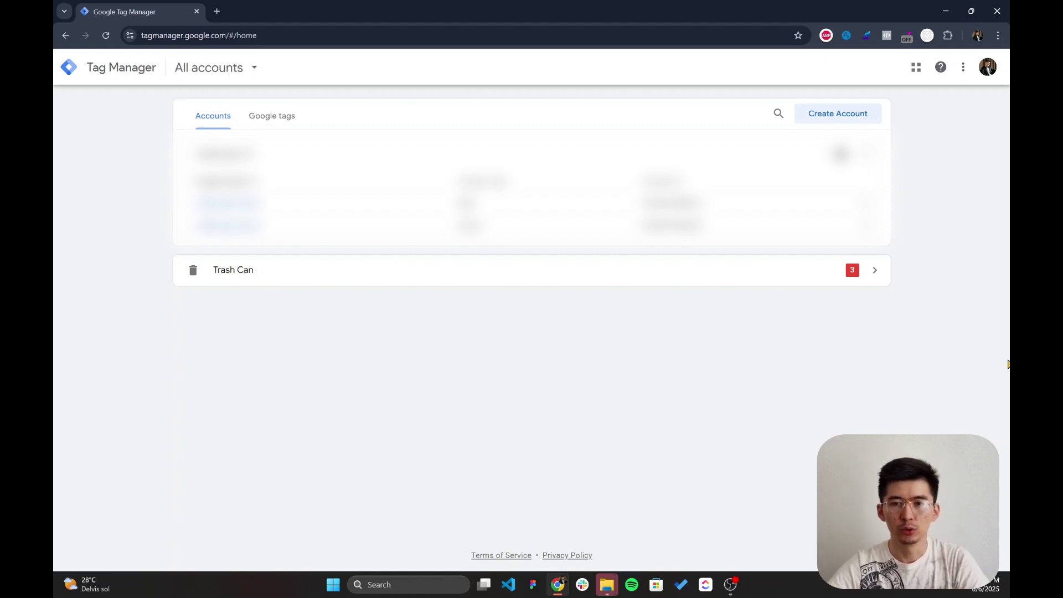
- Start a new Tag Manager account and enter Demo-companu as its account name
click(852, 117)
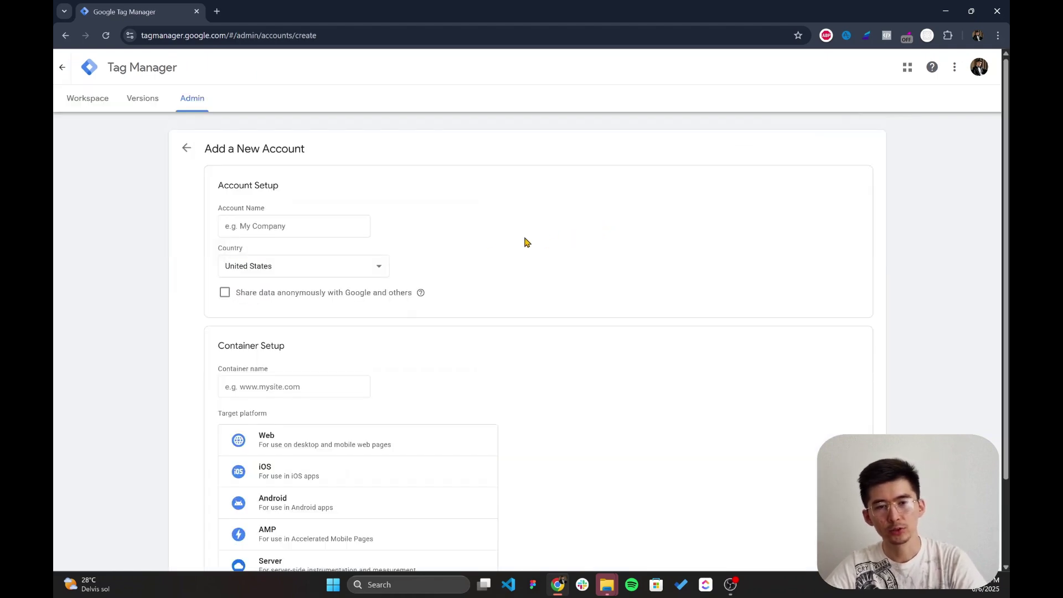
click(310, 227)
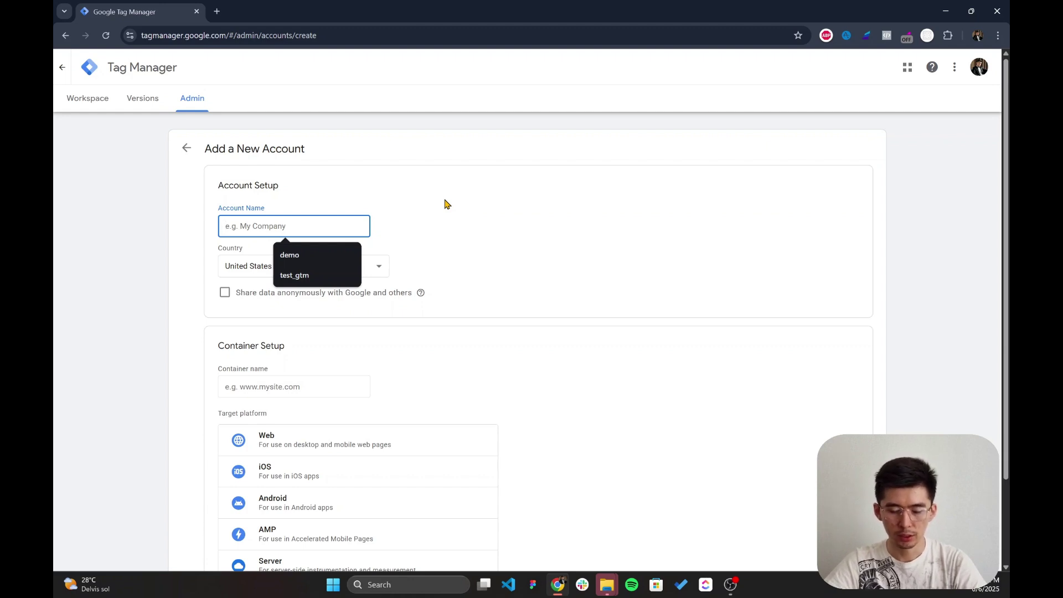
text(Demo)
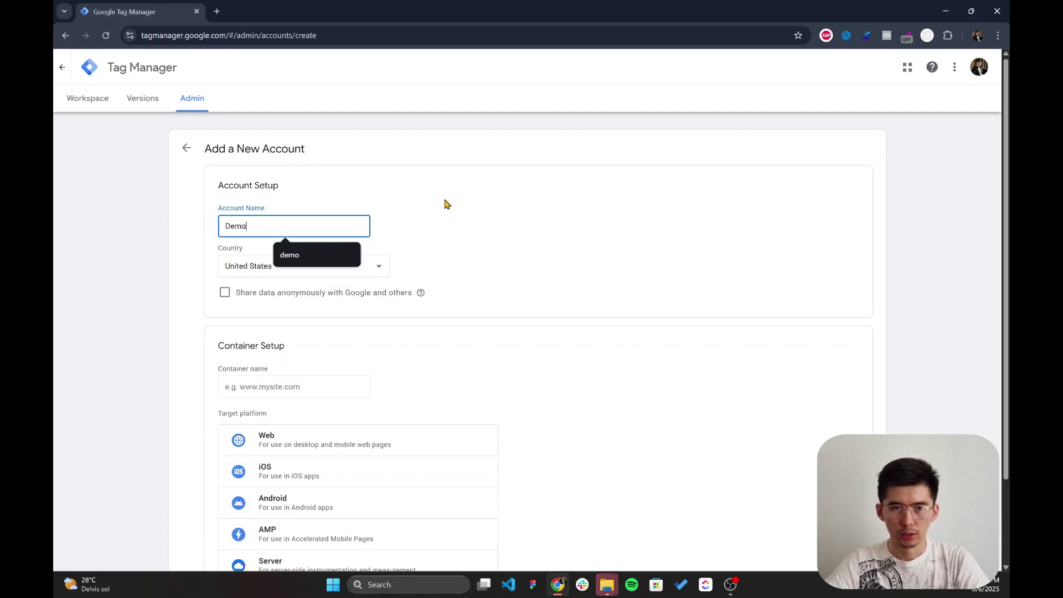
text(-)
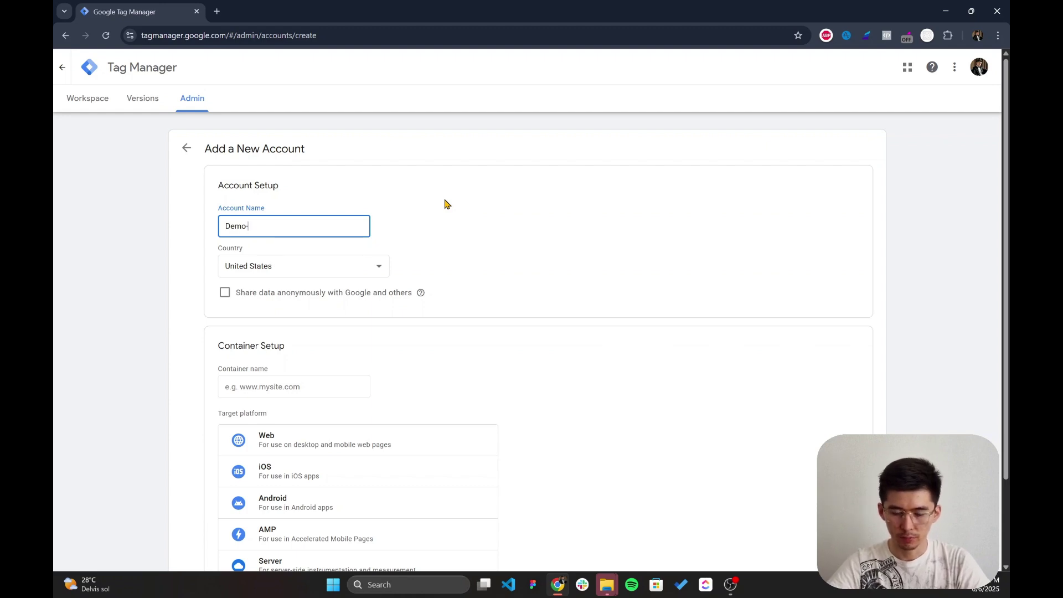
text(compa)
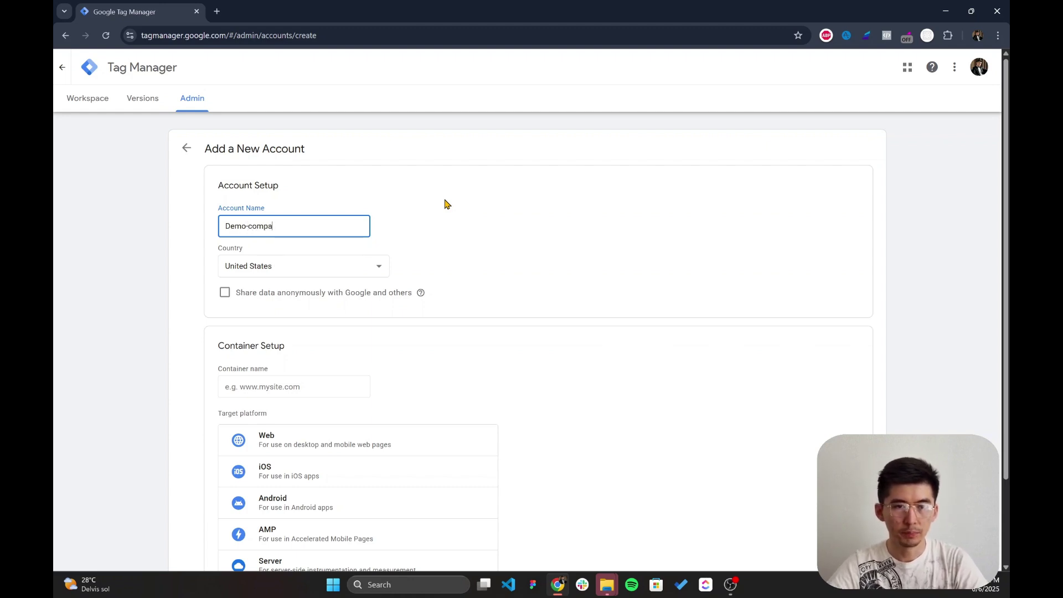
text(nu)
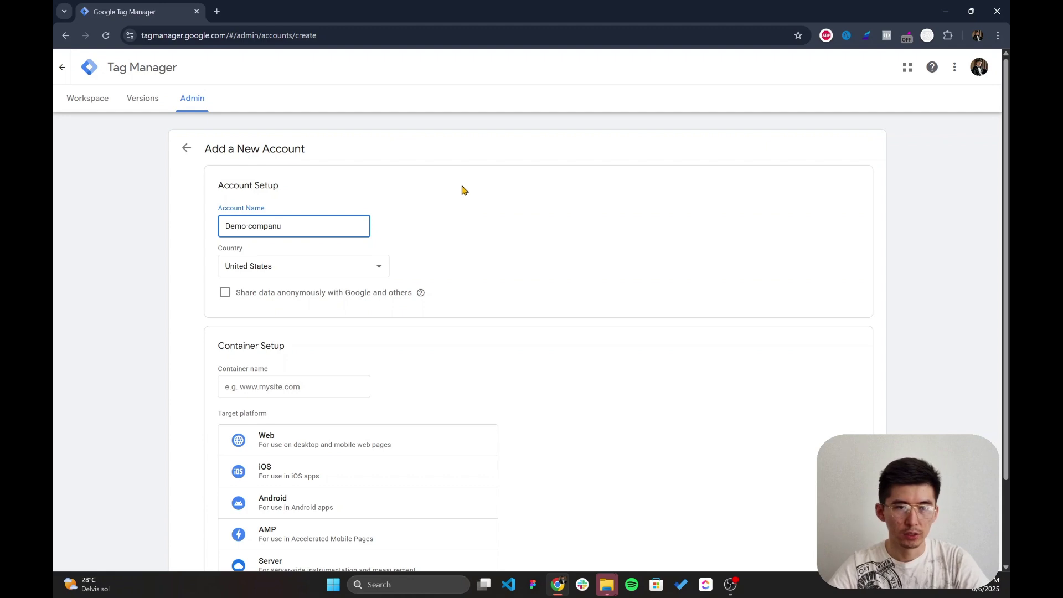
- Set the new account's country to Kazakhstan
scroll(464, 191, down, 1)
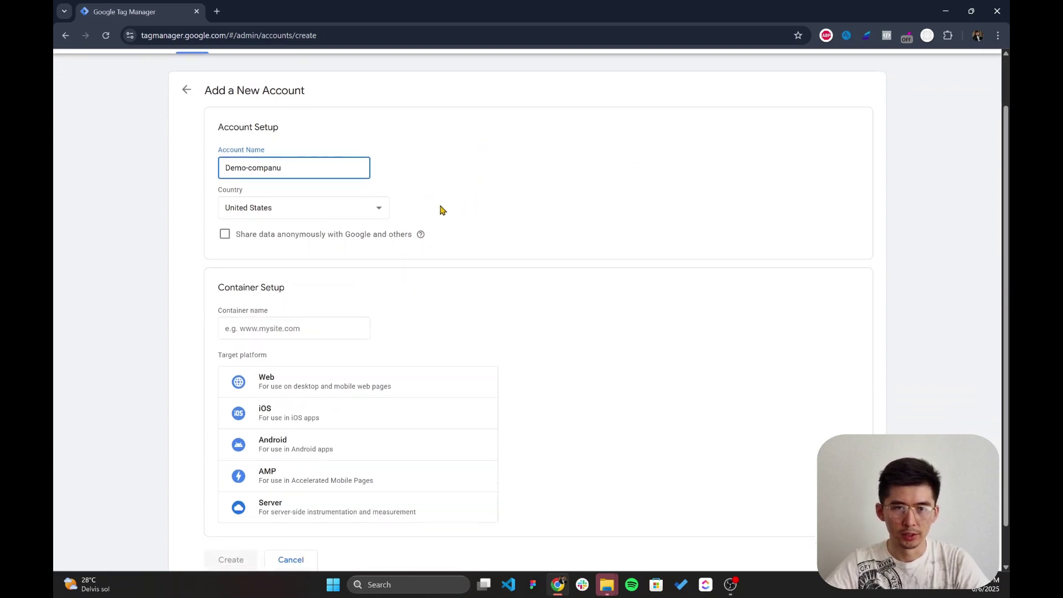
click(365, 209)
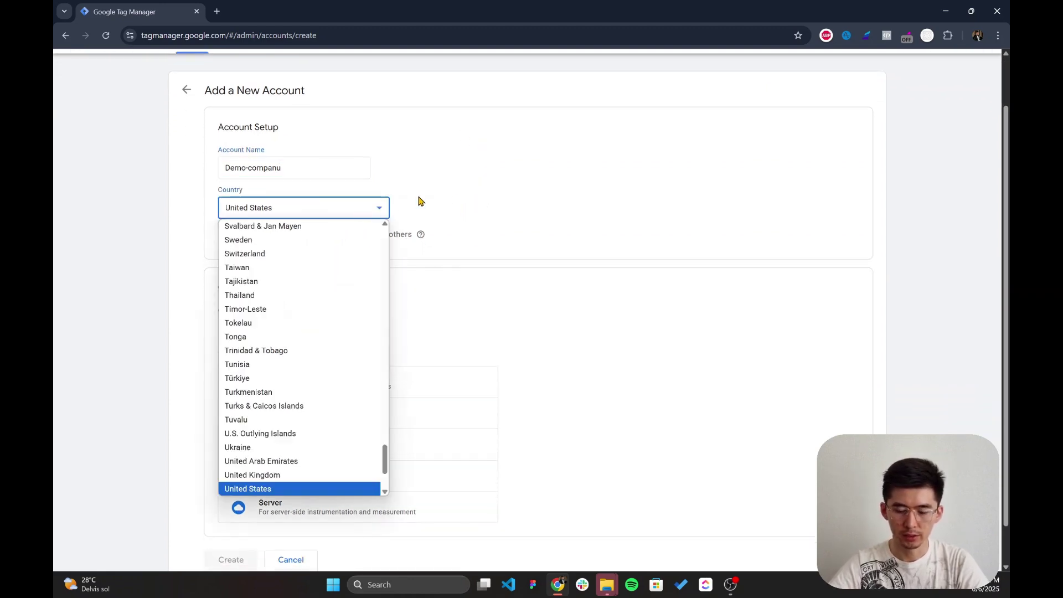
key(k)
key(Return)
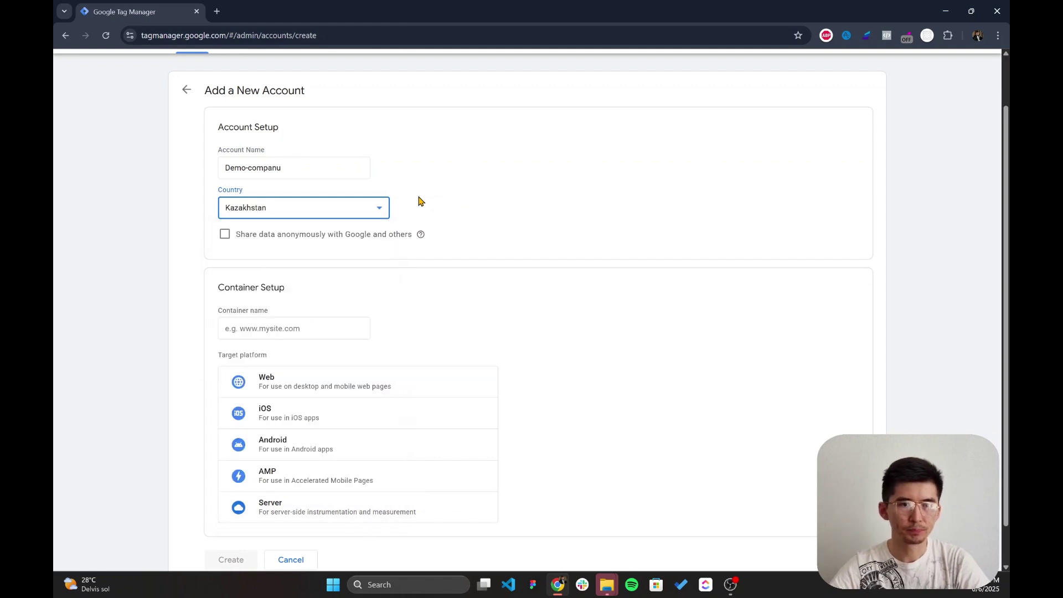
- Name the container demo-container and choose Web as its target platform
scroll(400, 208, down, 1)
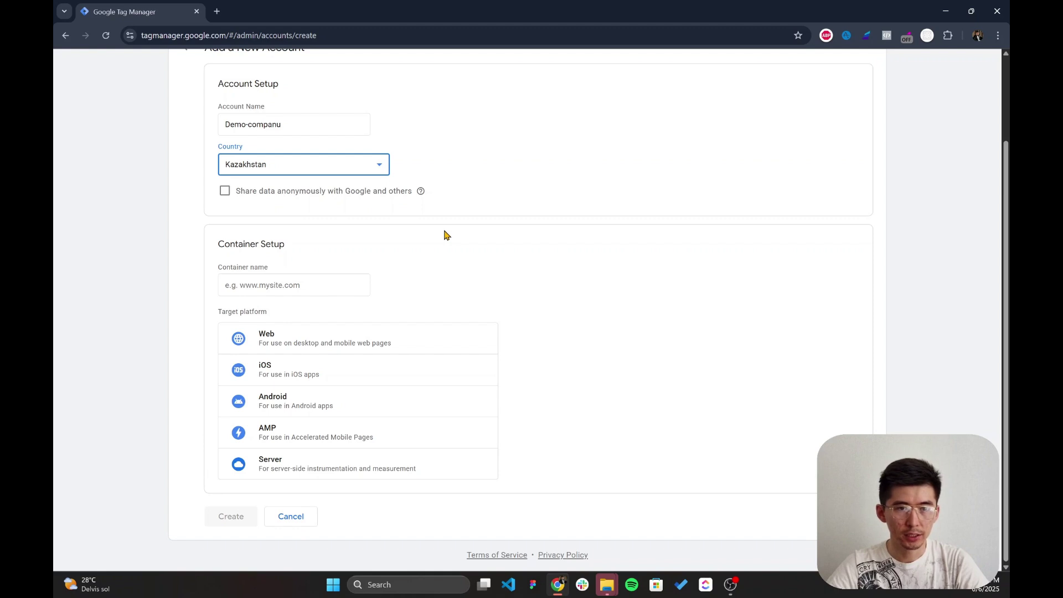
click(310, 290)
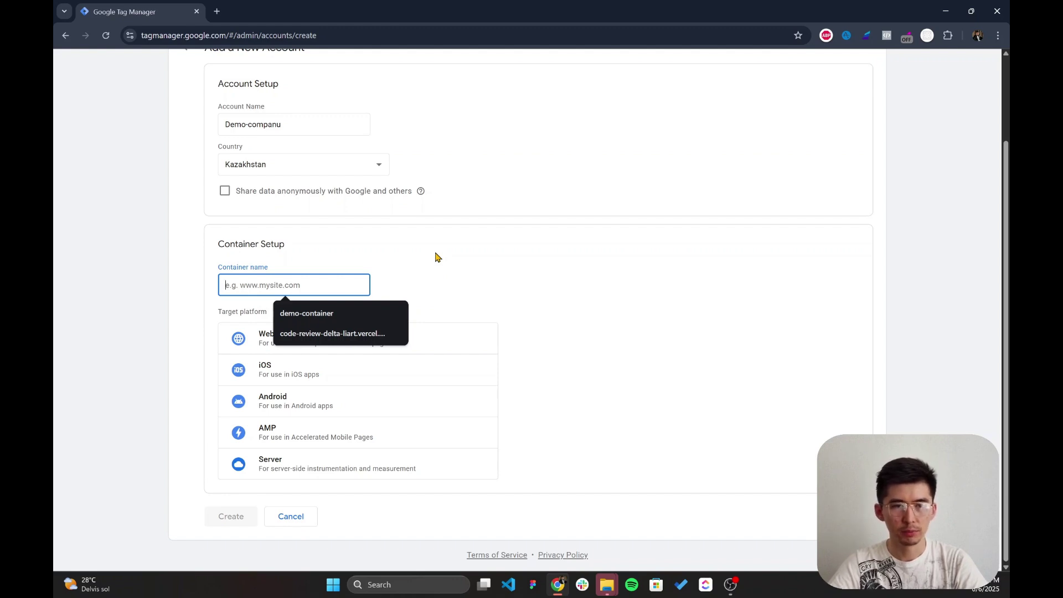
text(d)
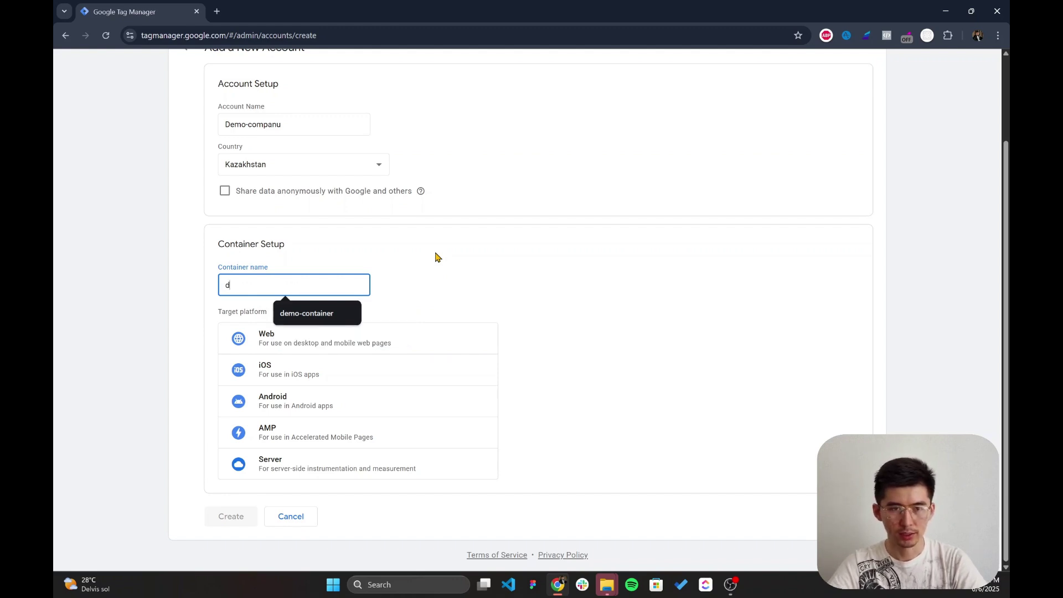
text(emo-container)
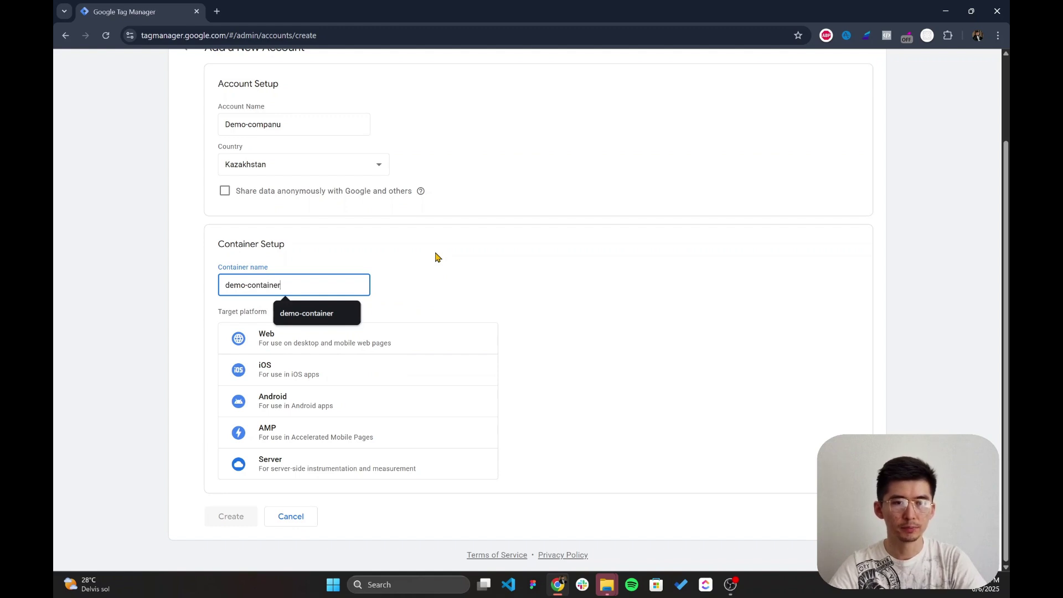
click(362, 344)
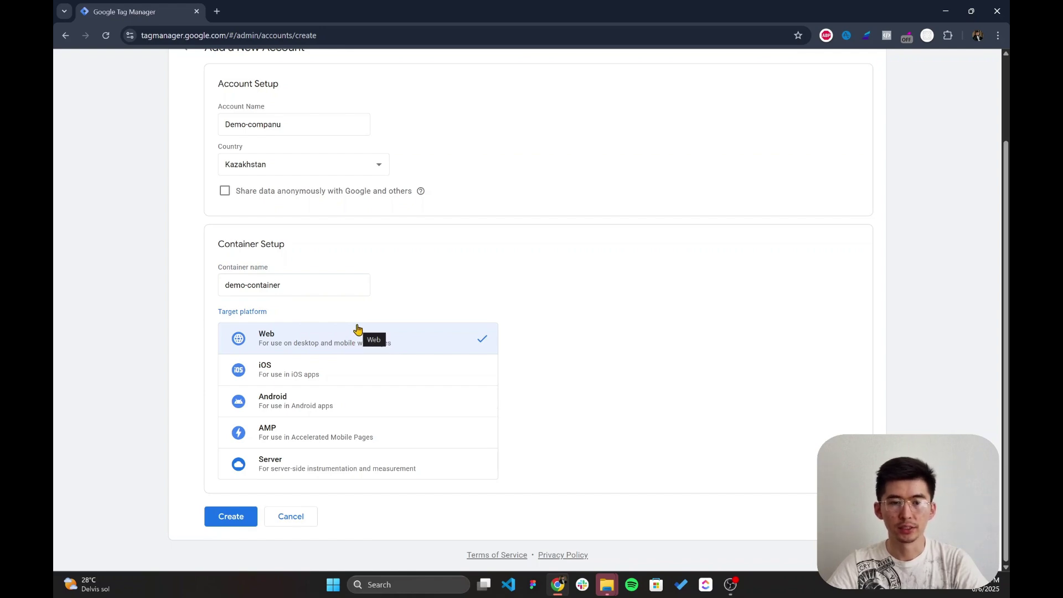
- Create the Tag Manager account, accepting the Terms of Service Agreement and the Data Processing Terms required by GDPR
click(224, 517)
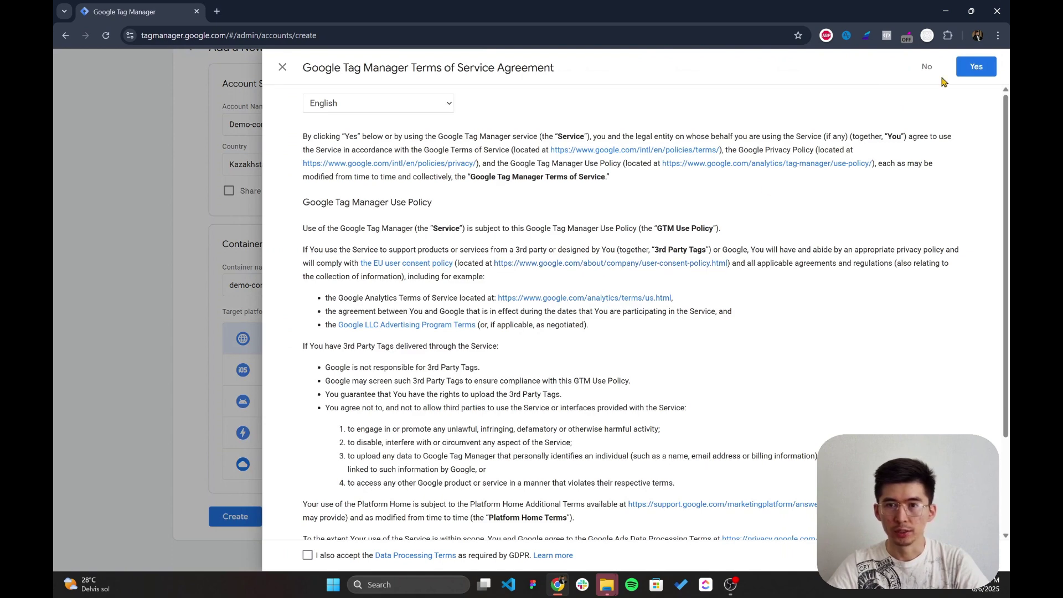
scroll(900, 172, down, 2)
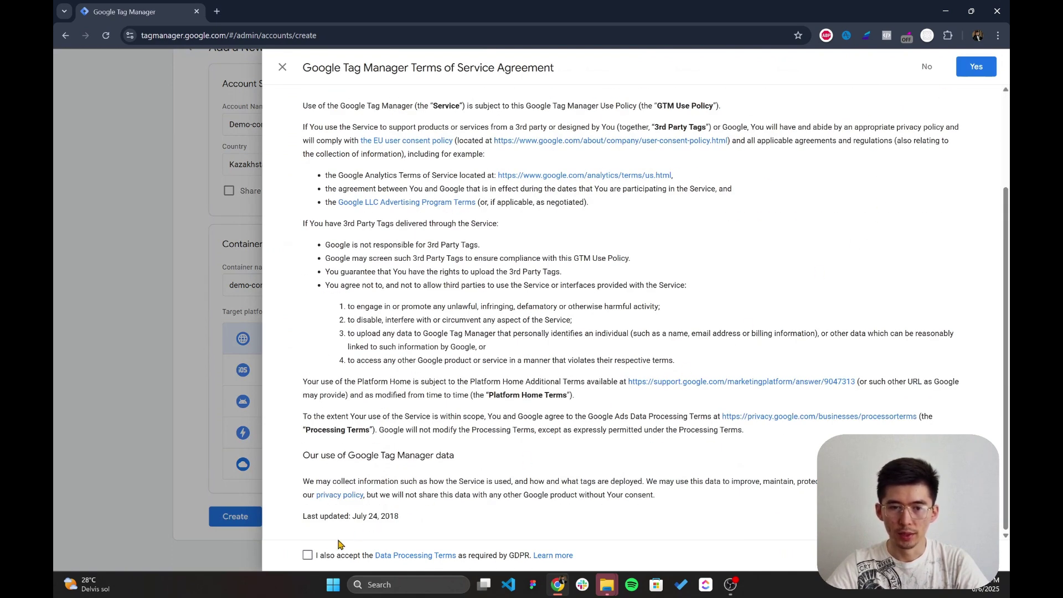
click(308, 555)
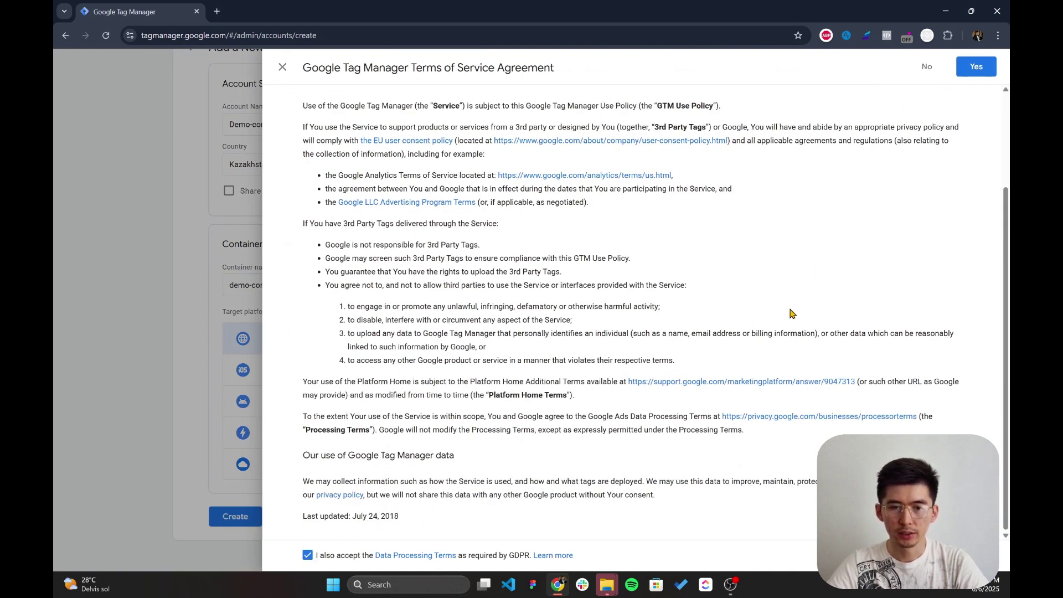
click(989, 66)
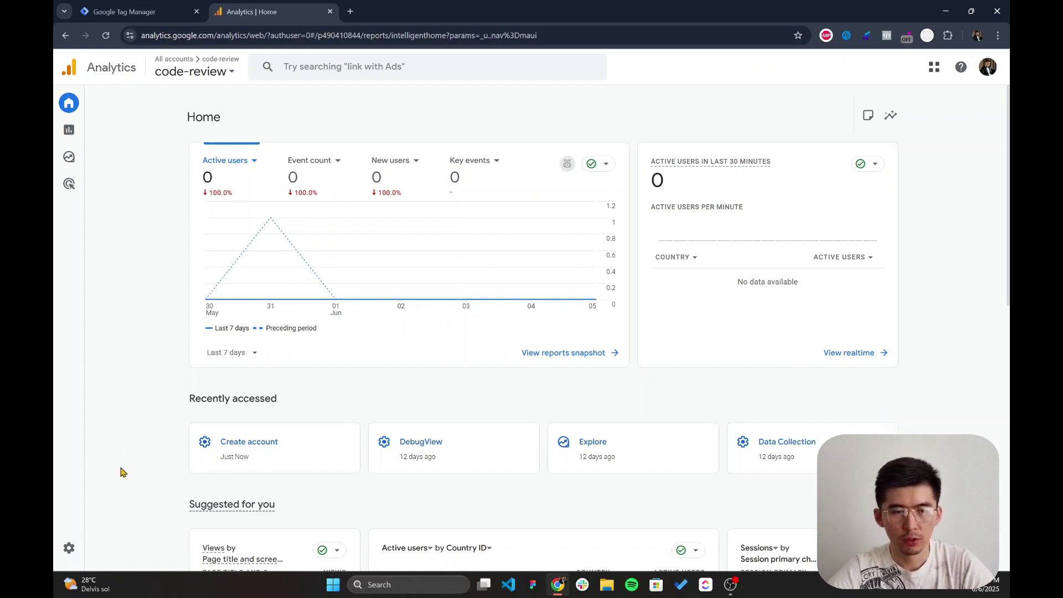
- In Google Analytics, start creating a new account from the admin settings
click(71, 556)
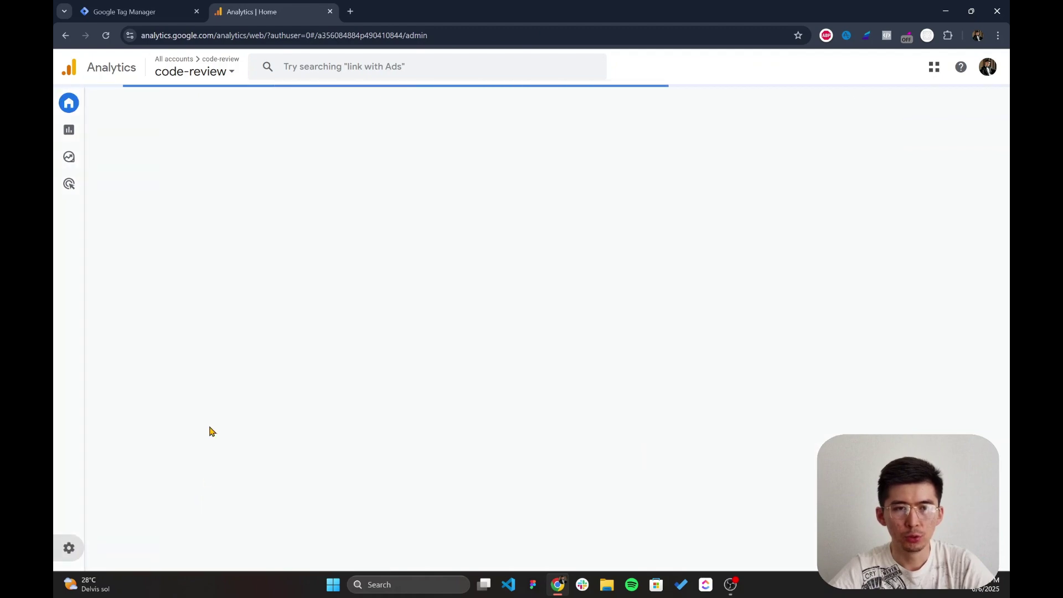
click(145, 107)
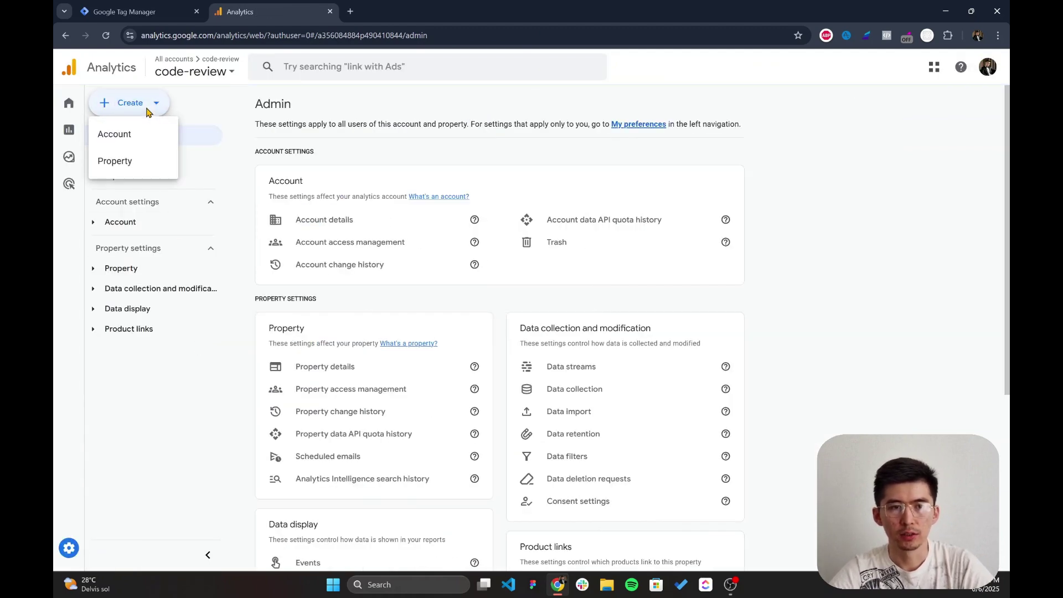
click(128, 135)
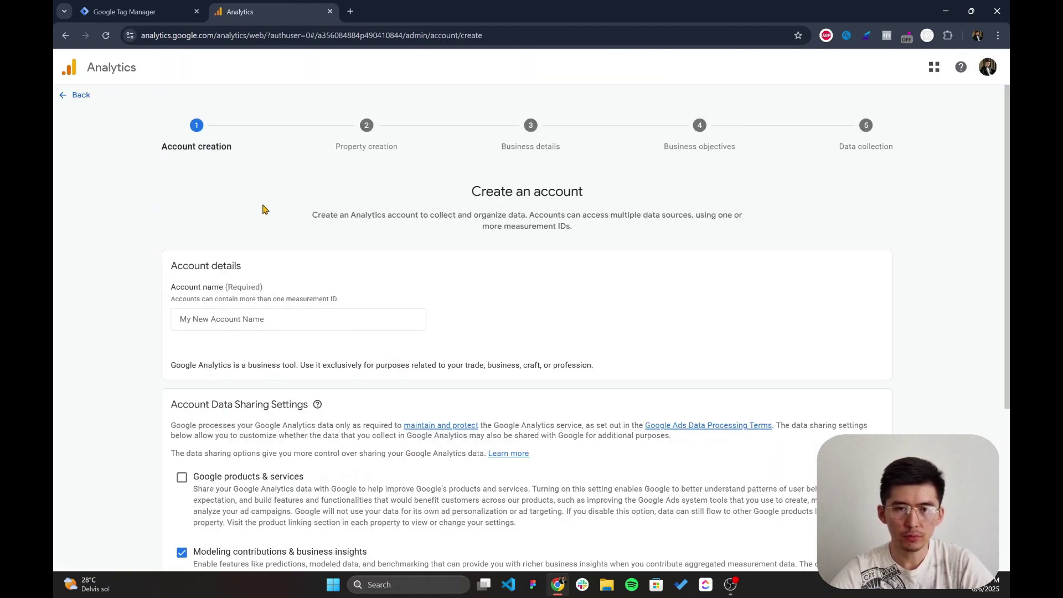
- Name the Analytics account demo-account, keep the default data sharing settings and continue to property creation
scroll(263, 209, down, 1)
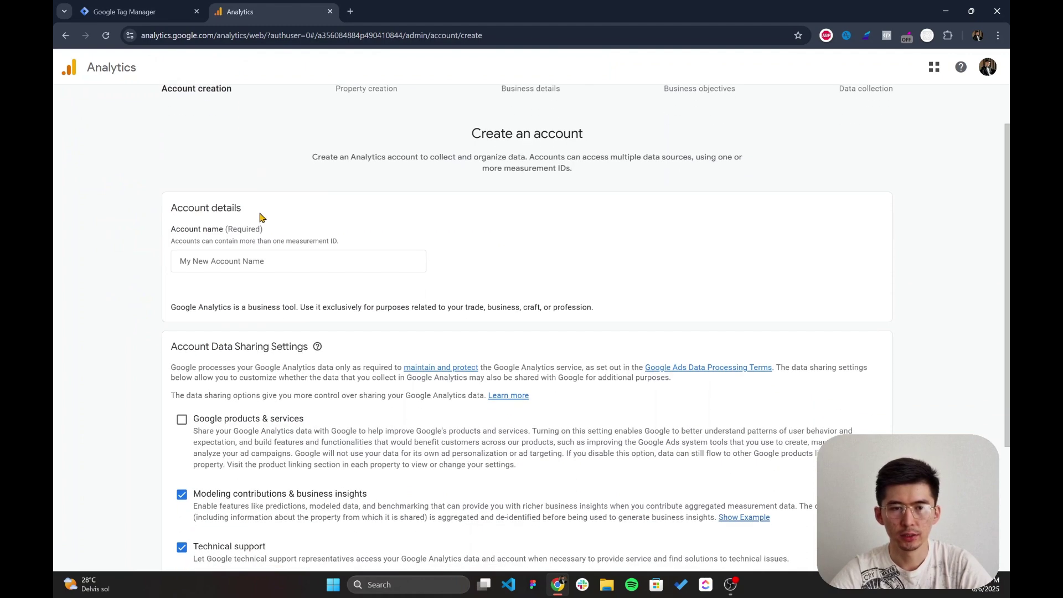
click(234, 260)
scroll(294, 219, down, 1)
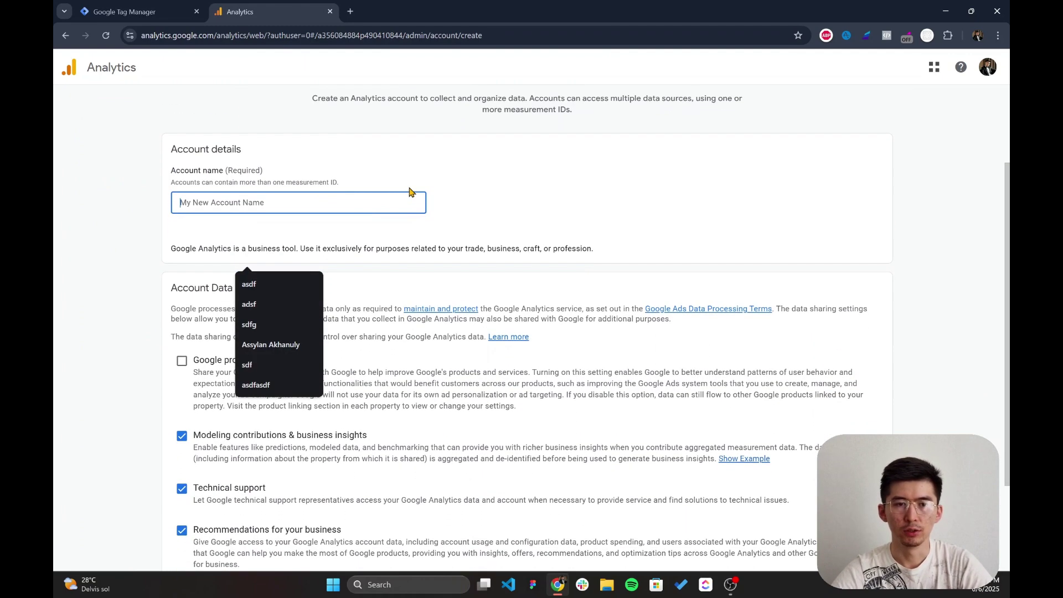
text(demo-nam)
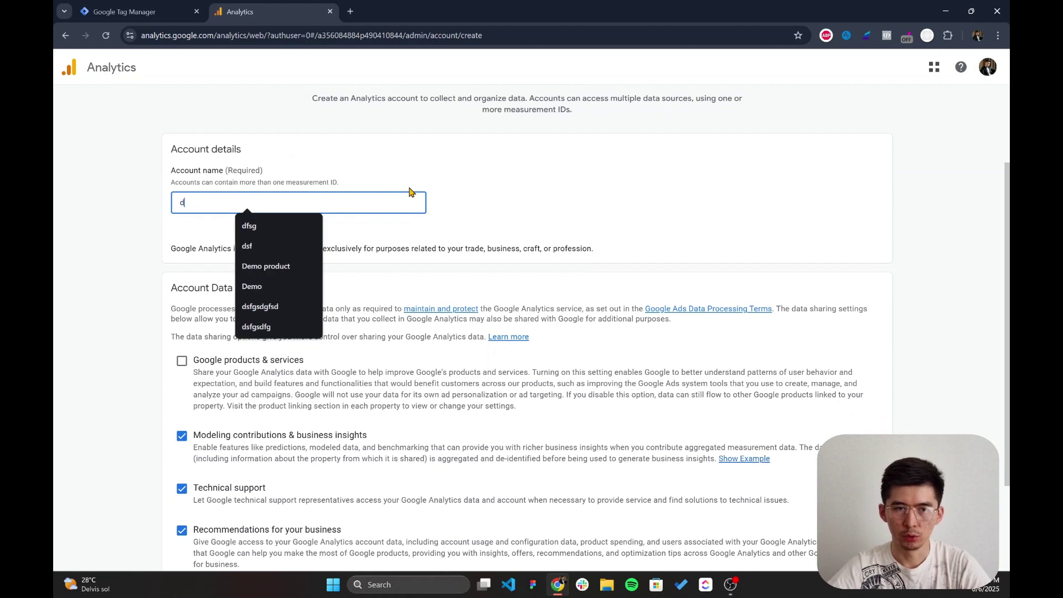
key(BackSpace)
key(BackSpace)
key(BackSpace)
text(account)
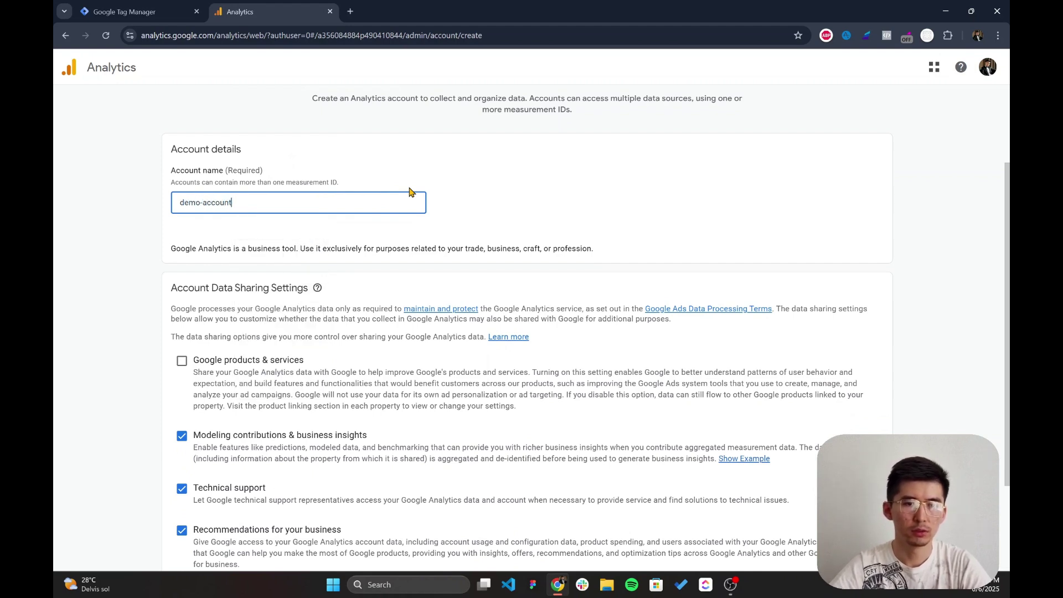
scroll(410, 191, down, 3)
click(196, 549)
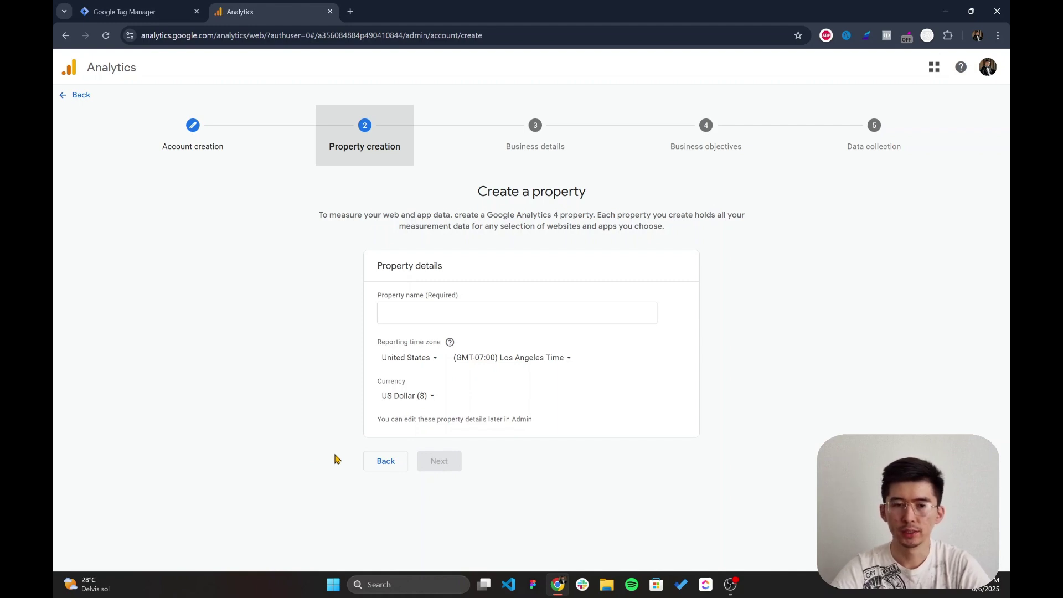
- Name the property demo-property and set its reporting time zone country to Kazakhstan
click(407, 311)
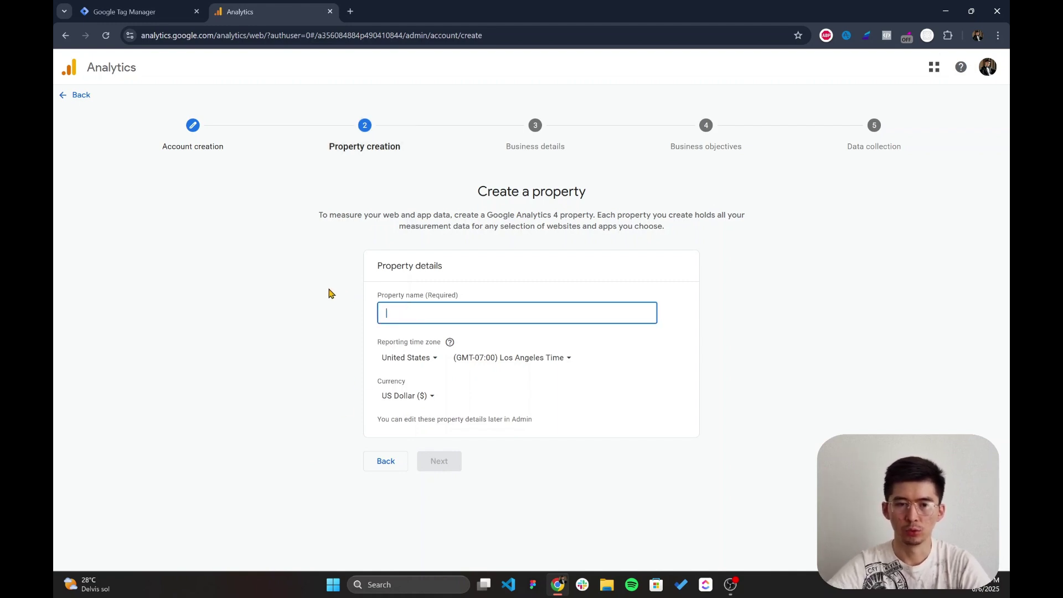
text(d)
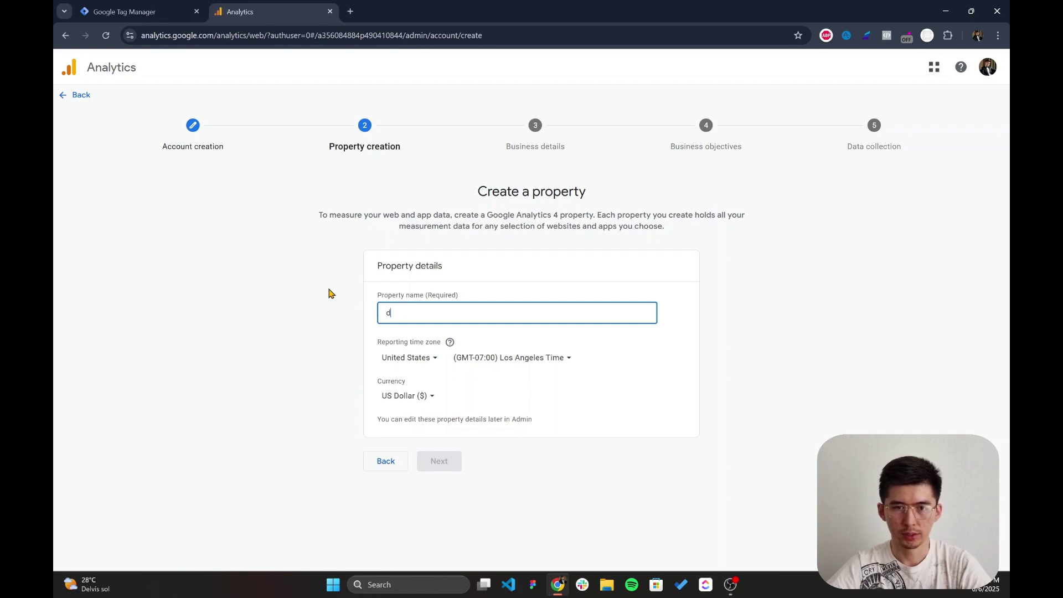
text(emo-property)
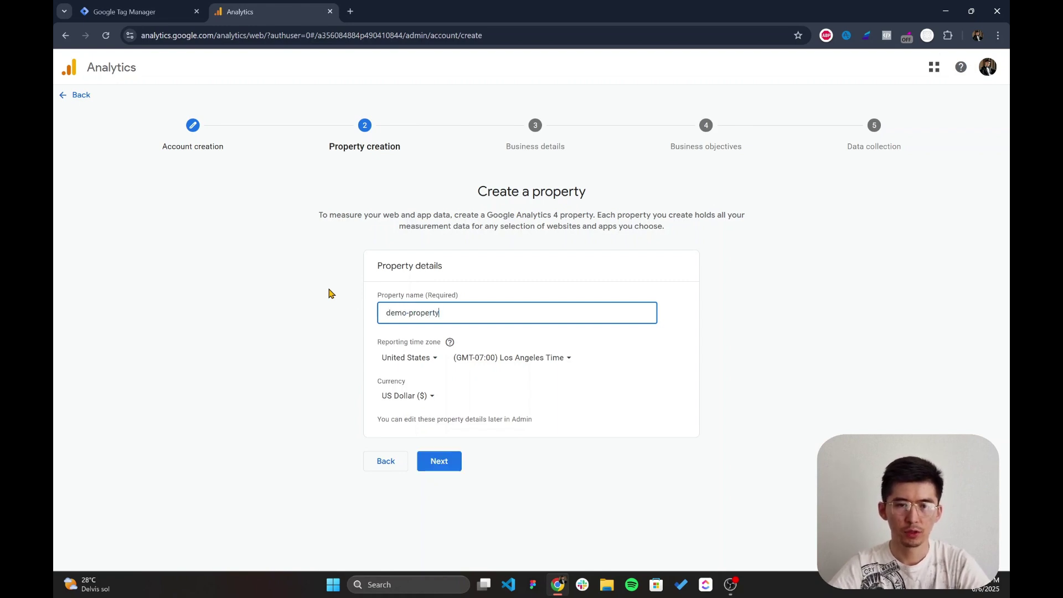
click(415, 359)
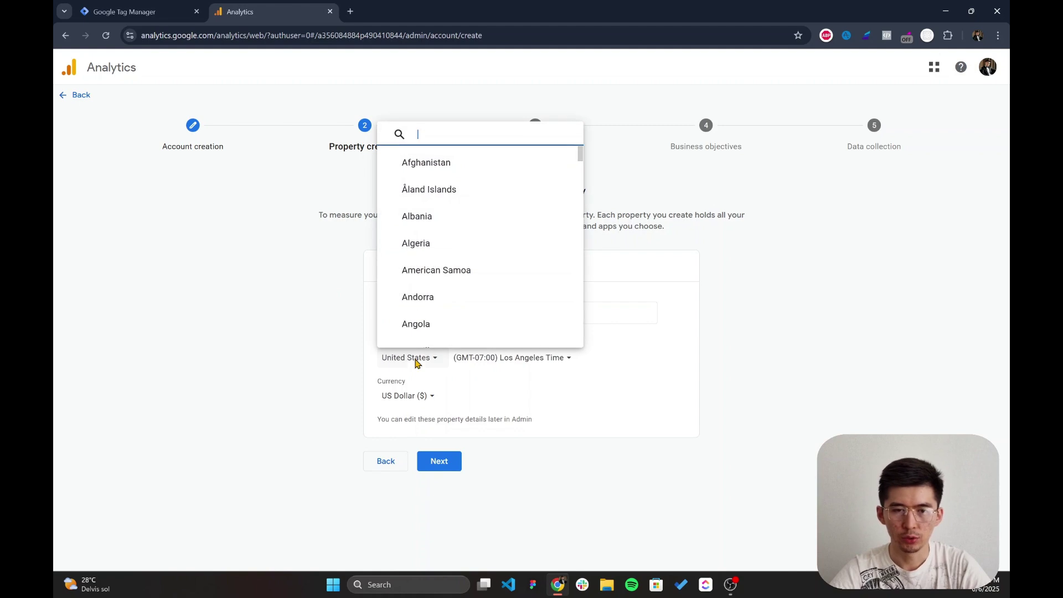
text(ka)
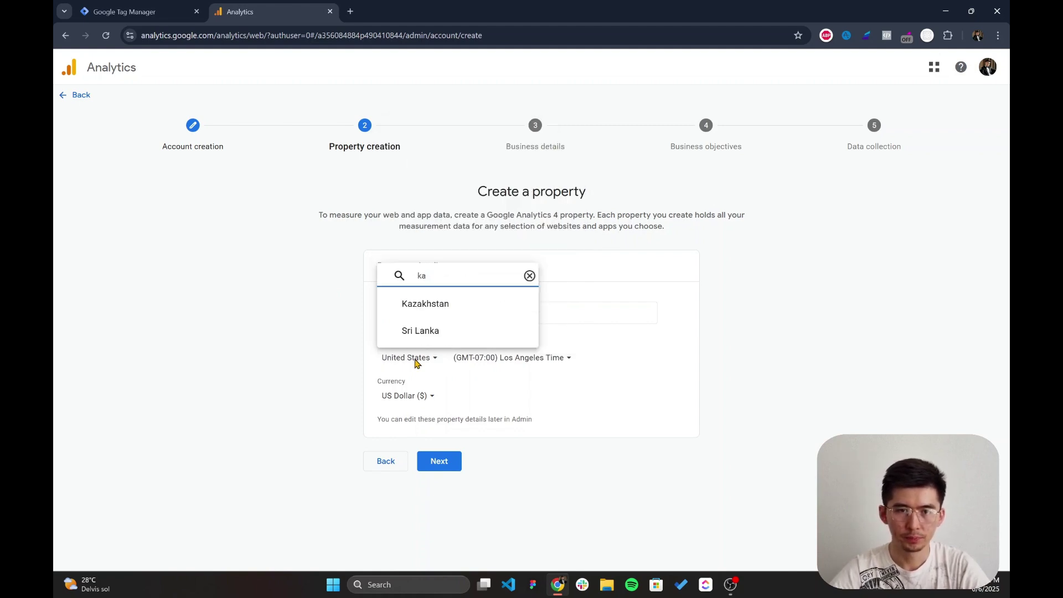
click(427, 303)
- Set the property's currency to Kazakhstani Tenge (₸) and continue to the business details
click(418, 397)
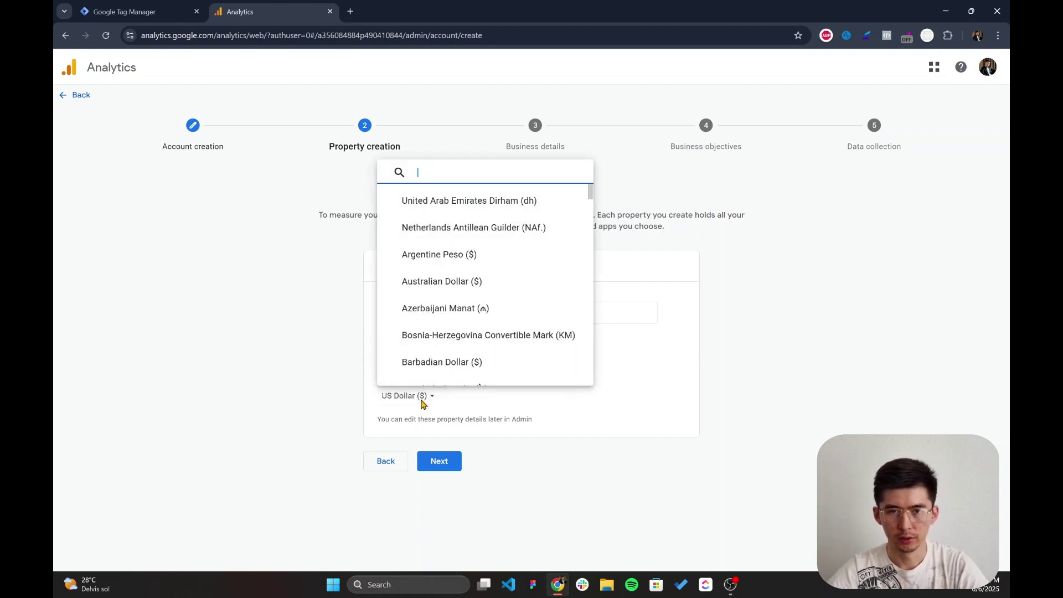
text(kaz)
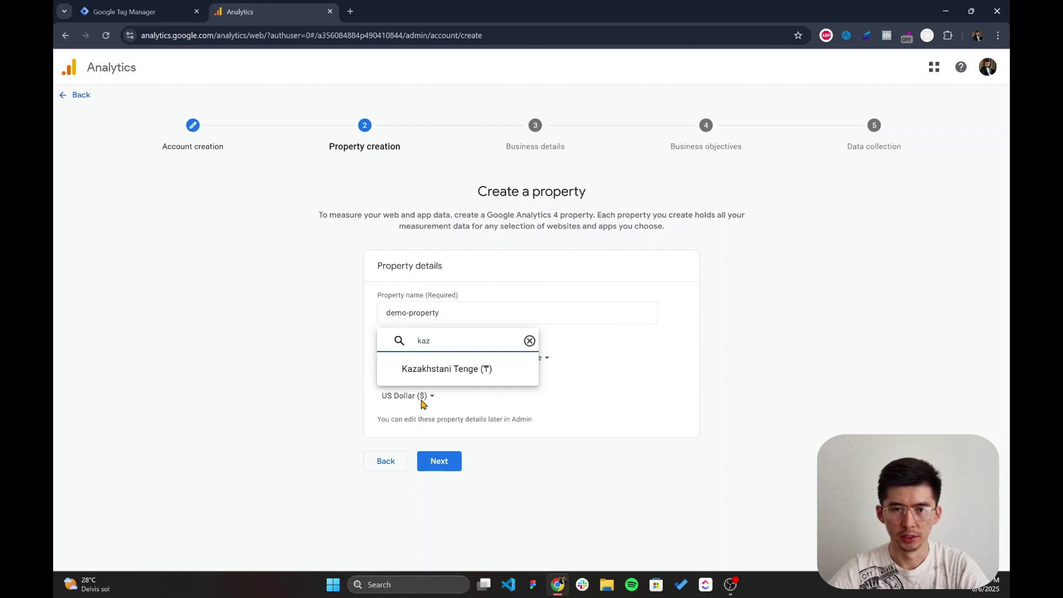
click(423, 370)
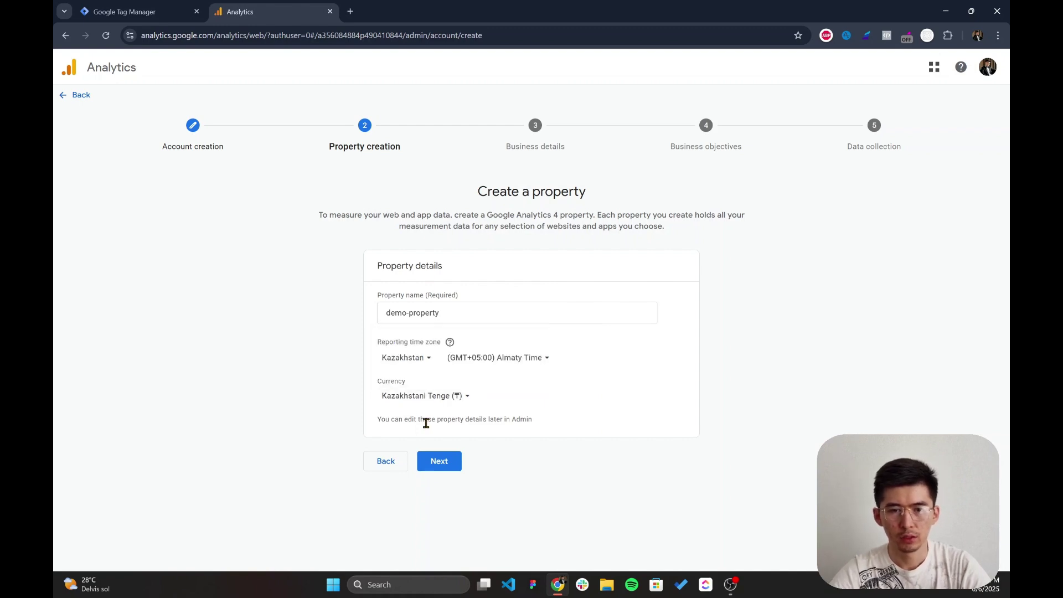
click(440, 461)
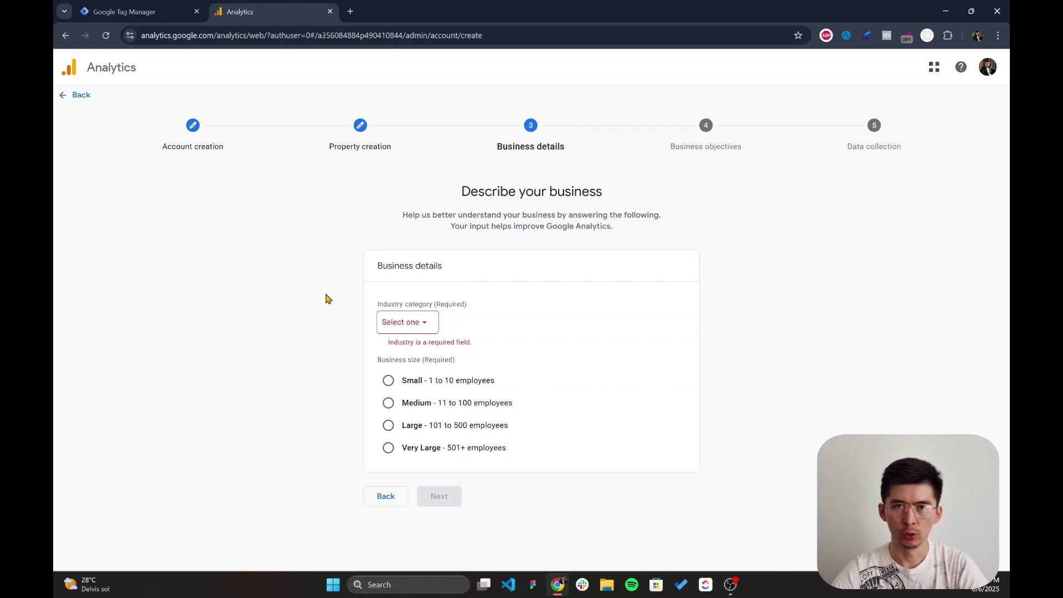
- Set the industry category to Other Business Activity and the business size to Small, and continue to the business objectives
click(420, 329)
scroll(437, 432, down, 10)
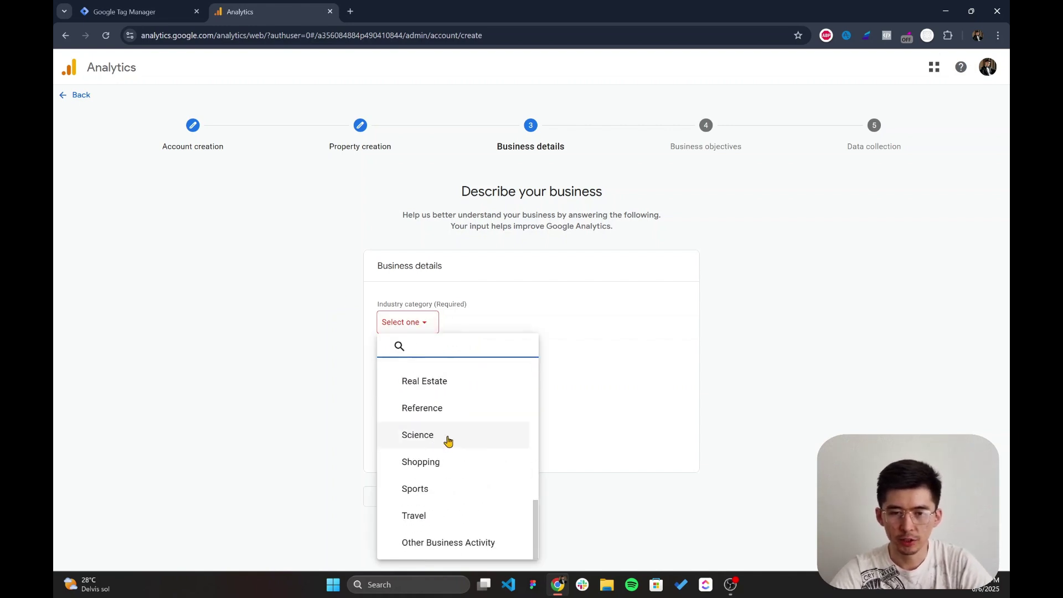
click(444, 544)
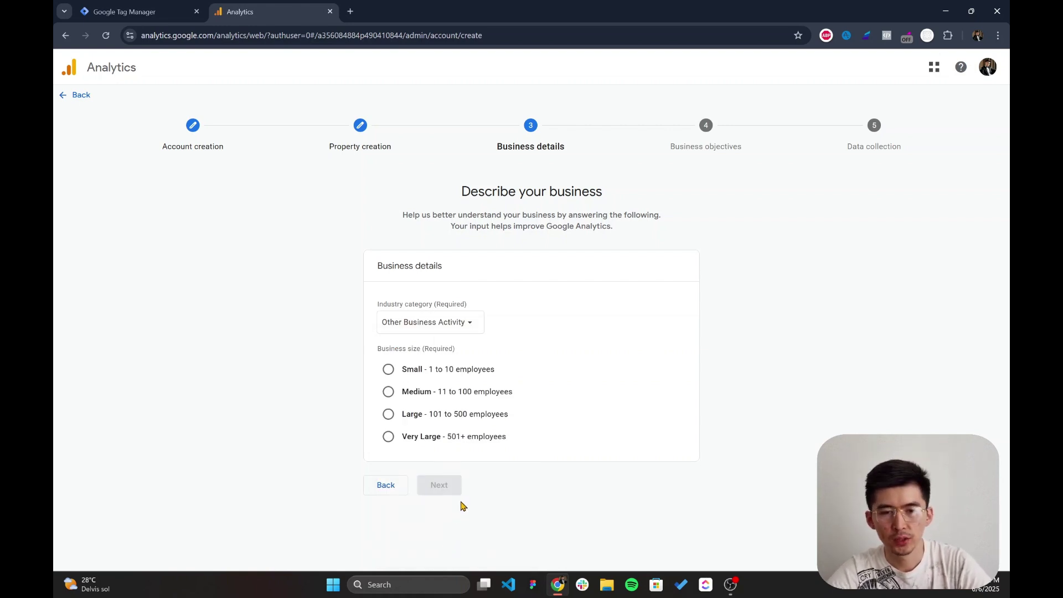
click(398, 371)
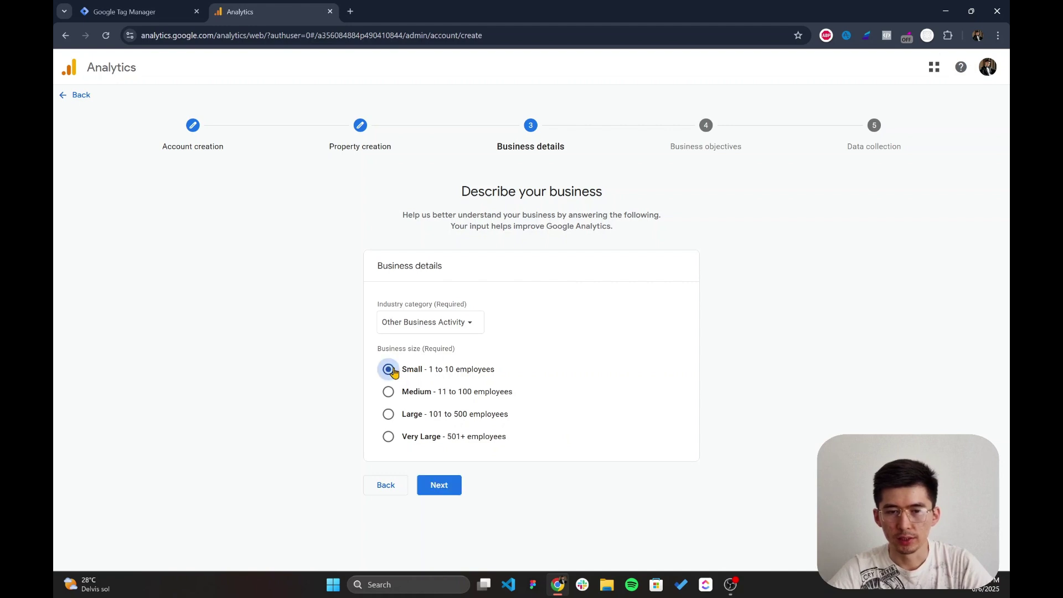
click(437, 485)
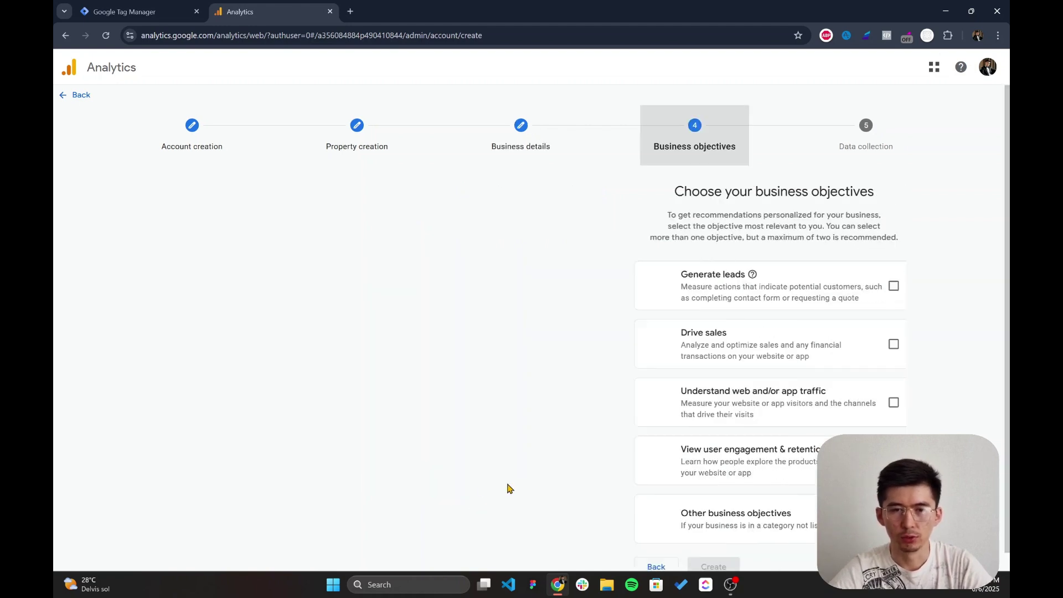
- Choose Other business objectives as the only objective and request creation of the Analytics account
scroll(766, 436, down, 1)
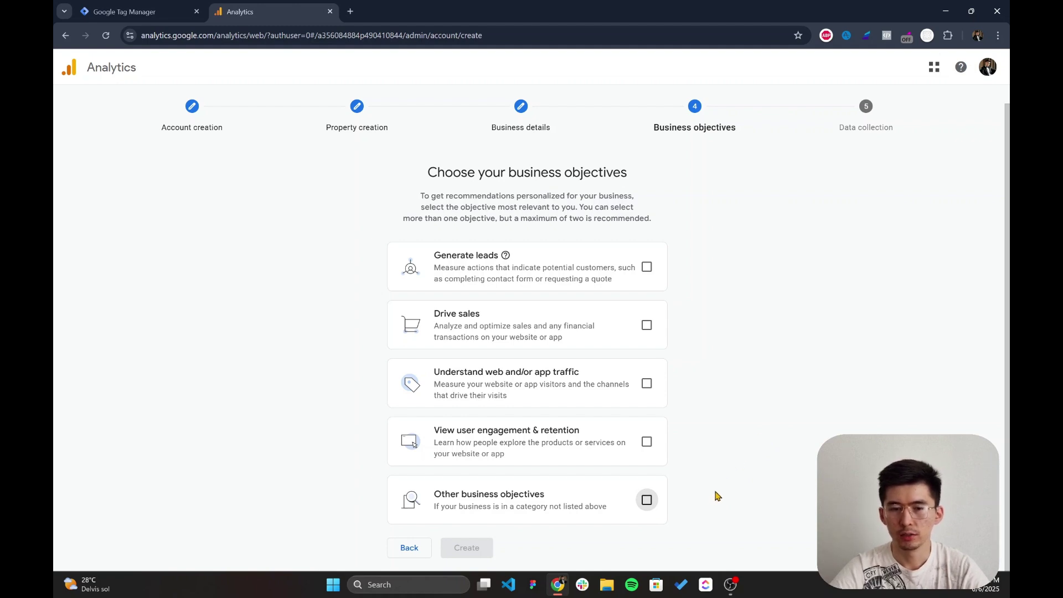
click(646, 499)
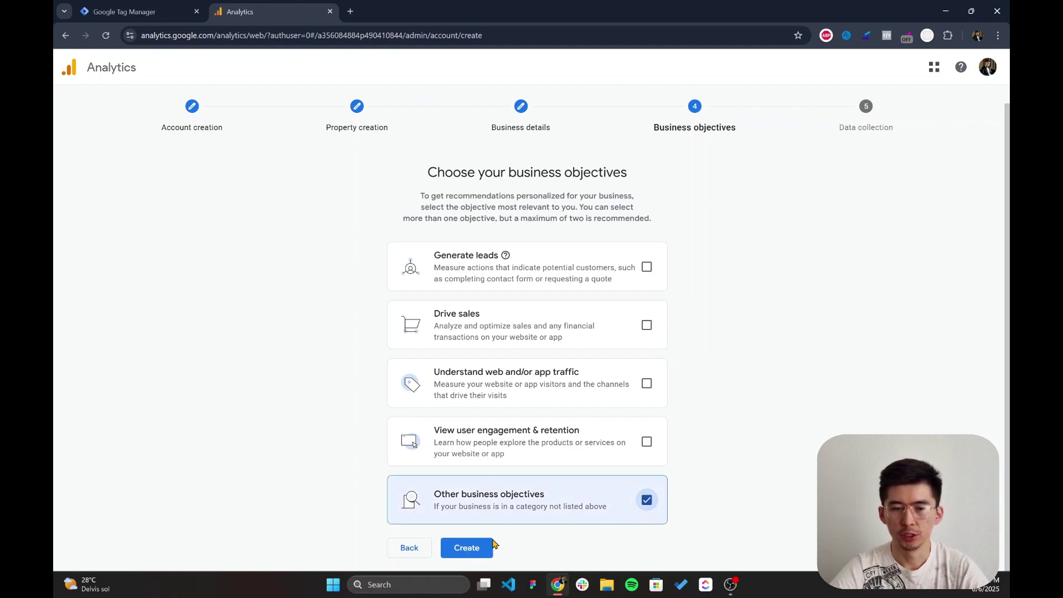
click(477, 550)
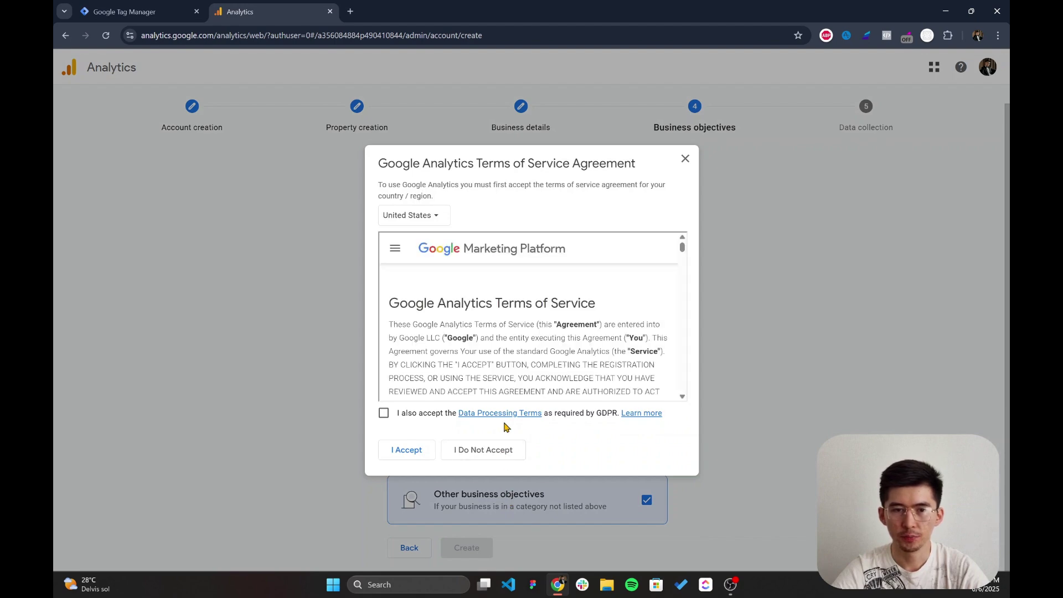
- Accept the Google Analytics Terms of Service for the United States together with the GDPR Data Processing Terms
scroll(498, 380, down, 2)
click(383, 414)
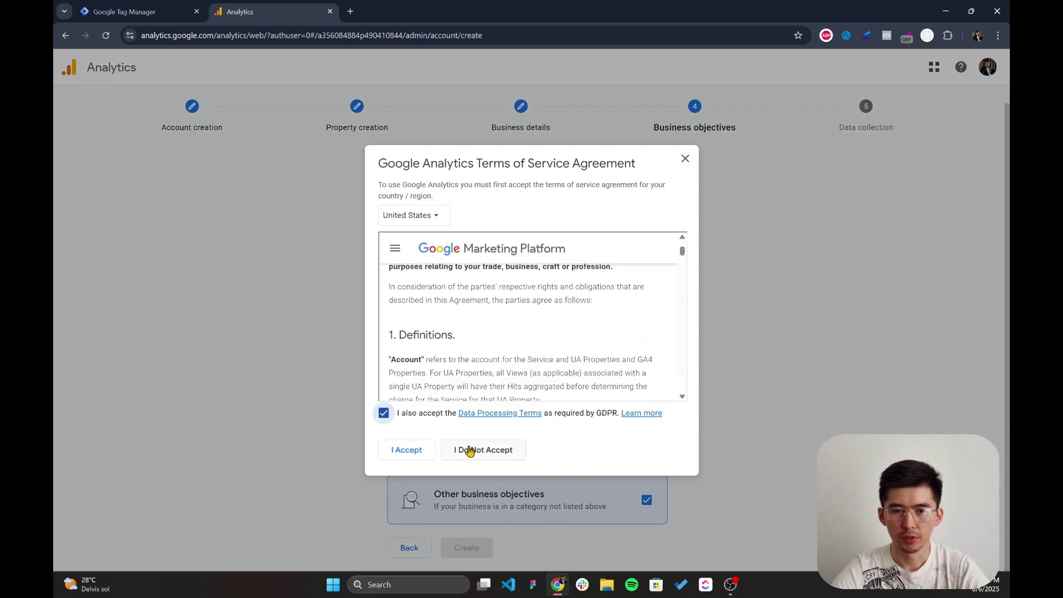
click(404, 455)
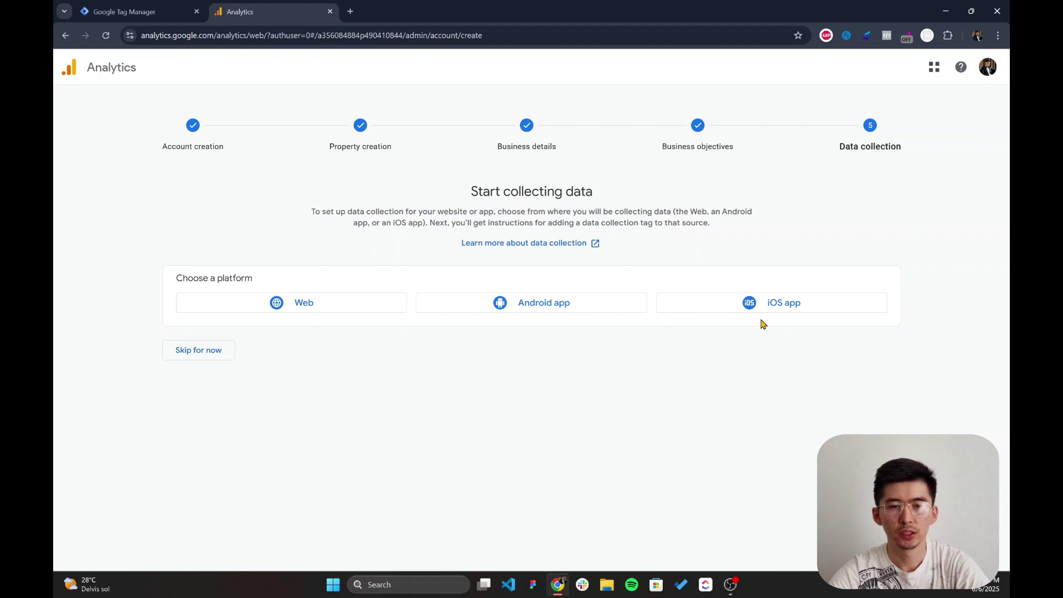
- Skip the initial data collection setup and start a Web data stream for demo-property from its stream setup
click(204, 360)
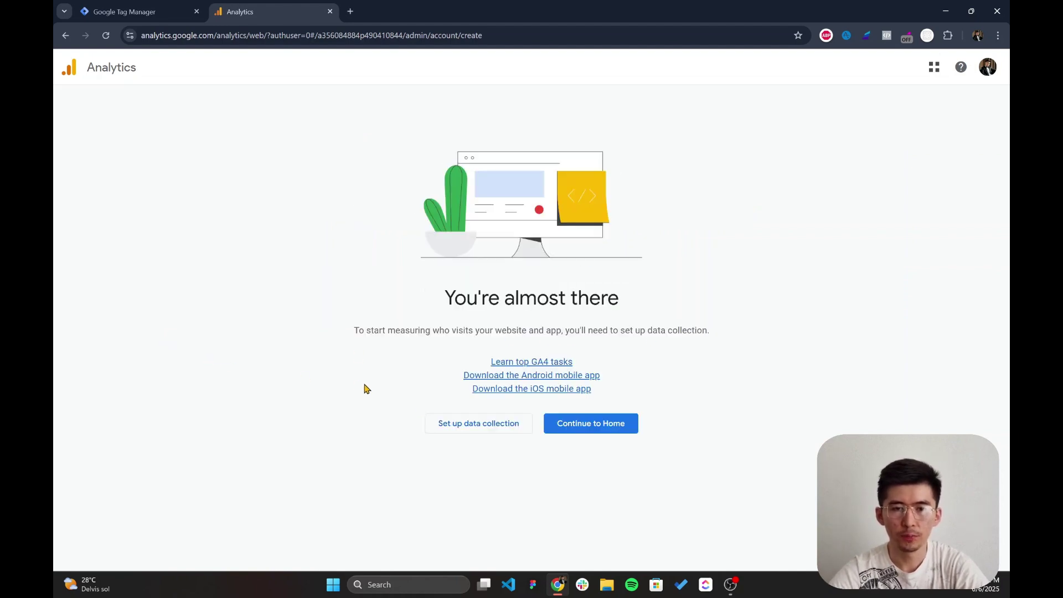
click(584, 435)
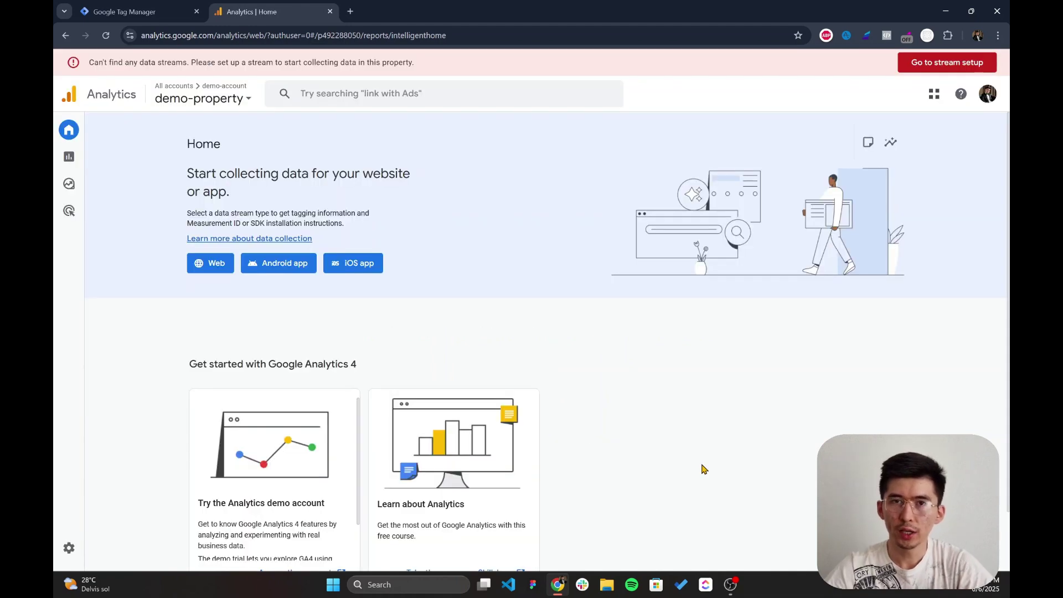
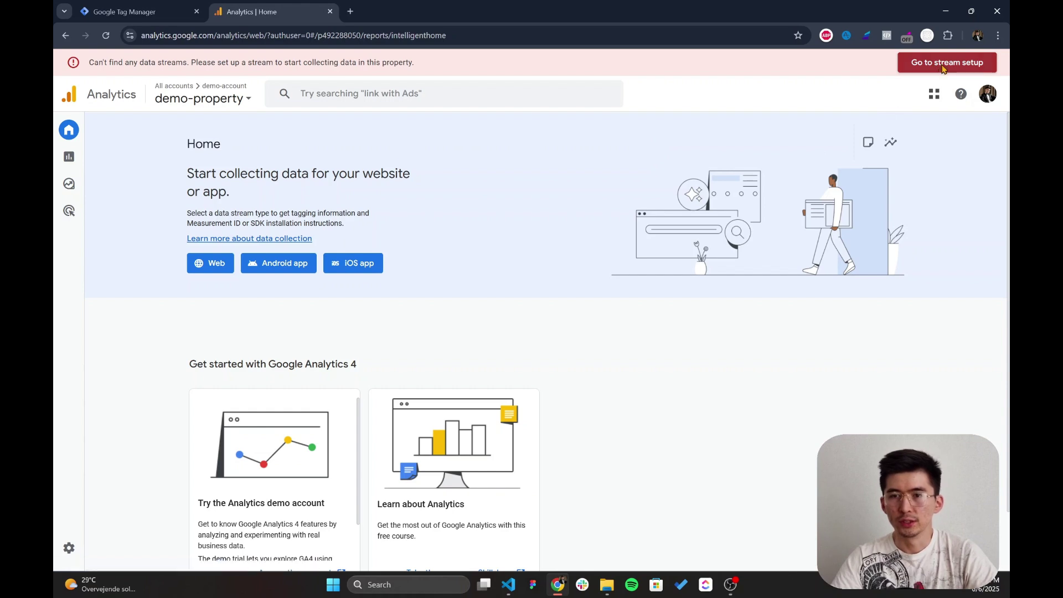
click(933, 67)
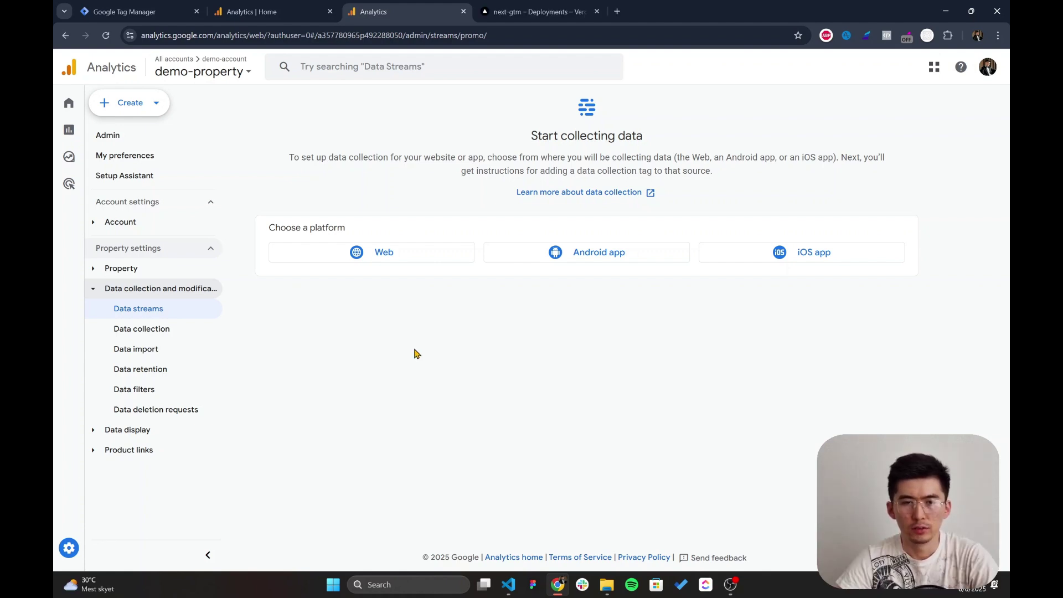
click(407, 251)
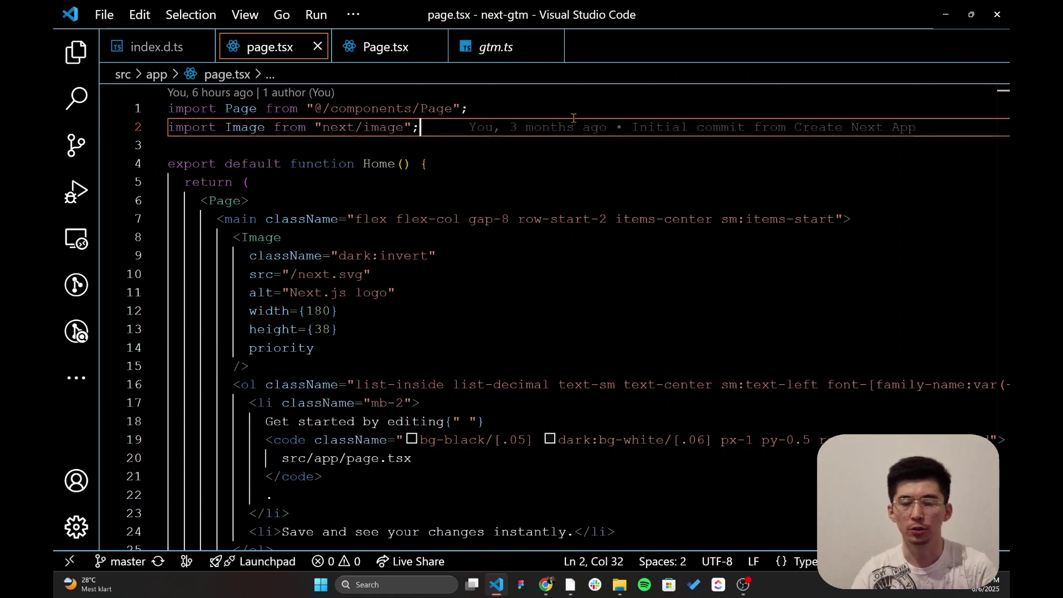
- In Visual Studio Code, examine how the Page component sends the home_view event to the dataLayer and how getGTM initializes Tag Manager
ctrl+click(225, 201)
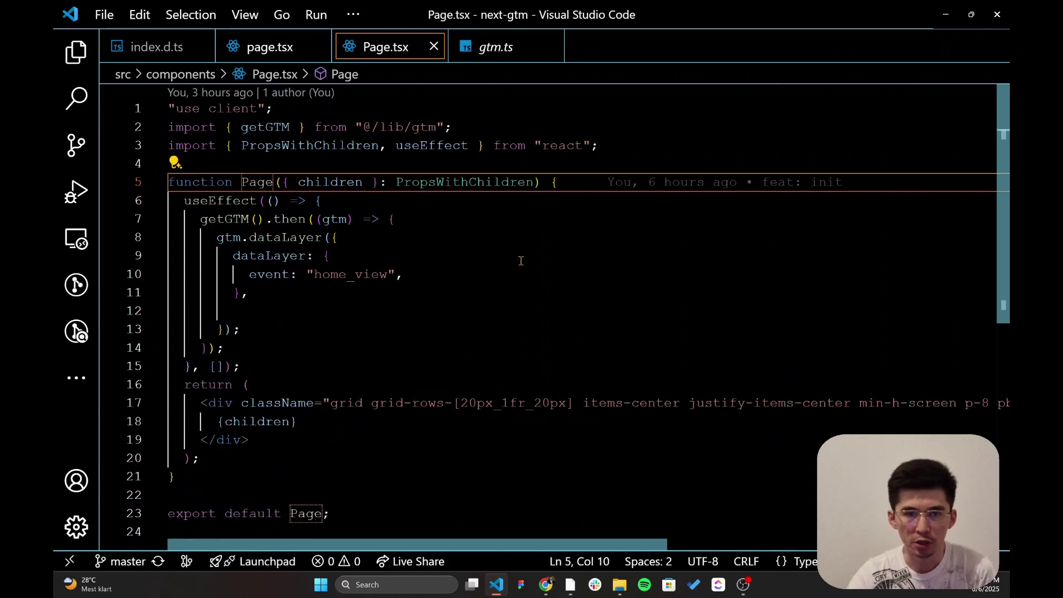
click(507, 273)
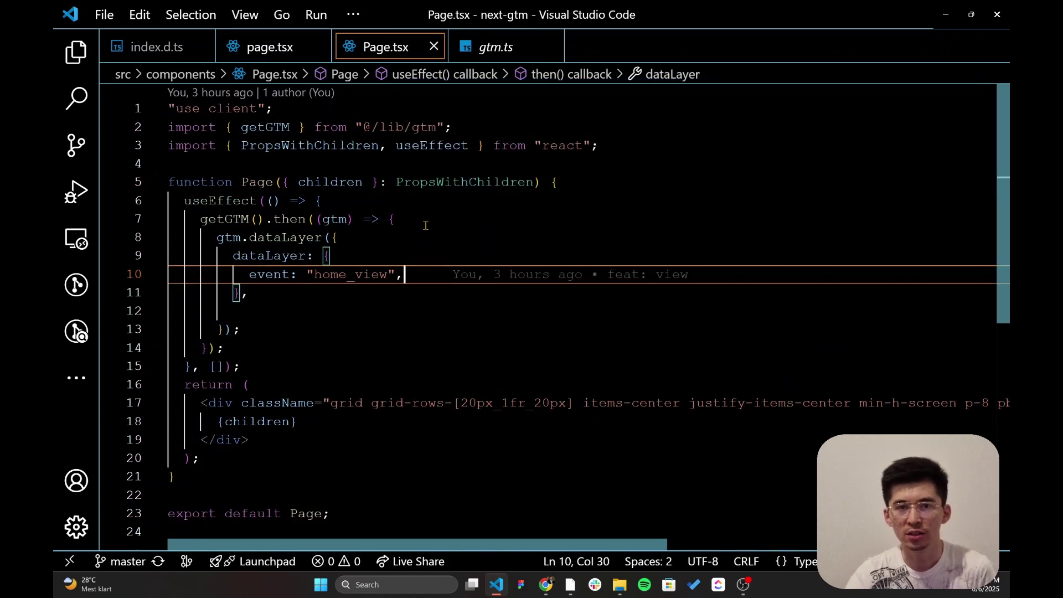
ctrl+click(224, 219)
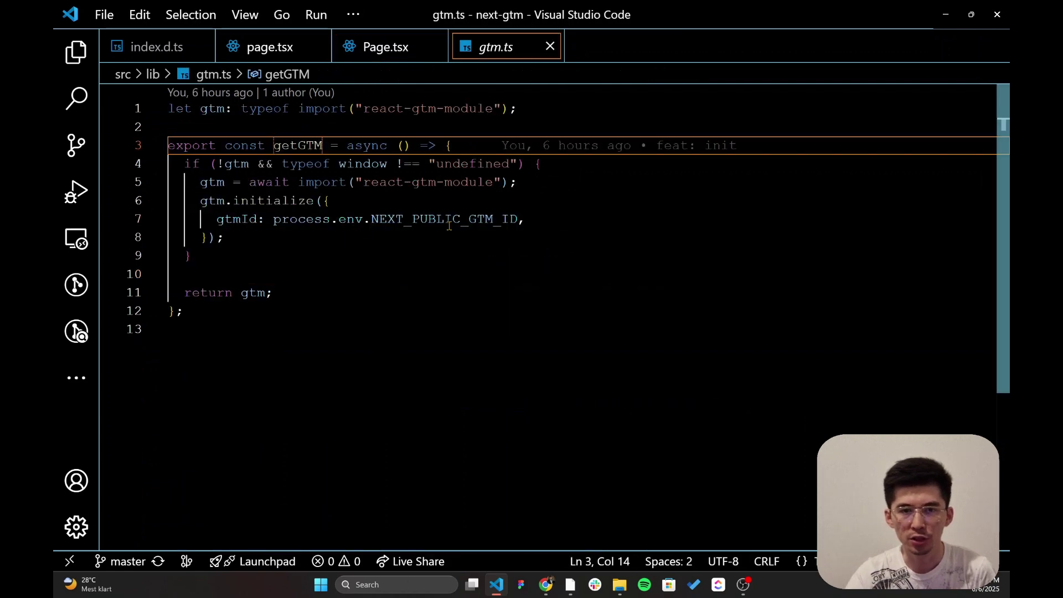
click(406, 271)
key(ctrl+Tab)
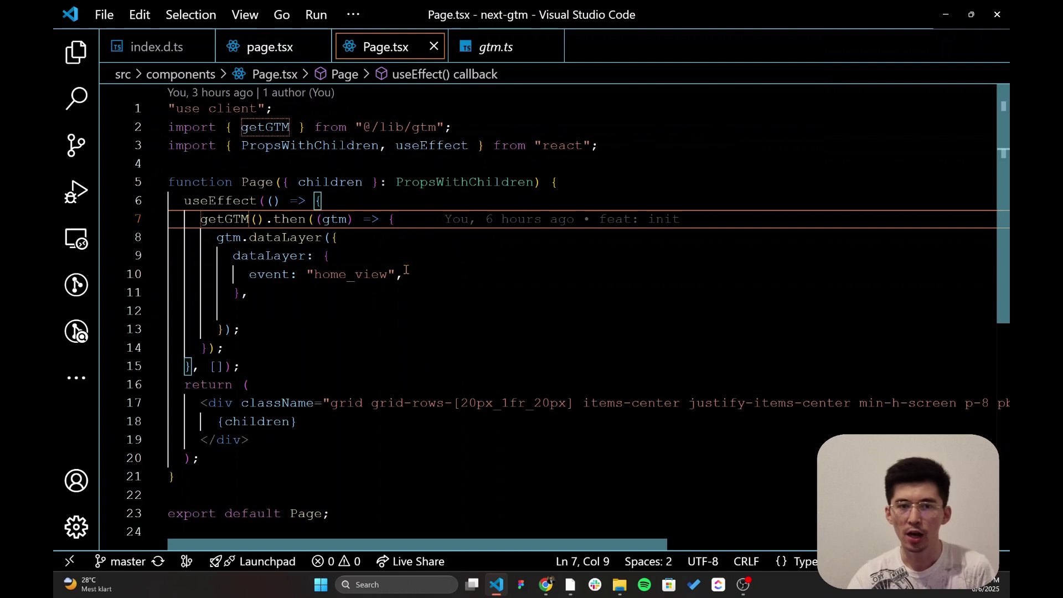
drag(170, 200, 242, 366)
click(310, 329)
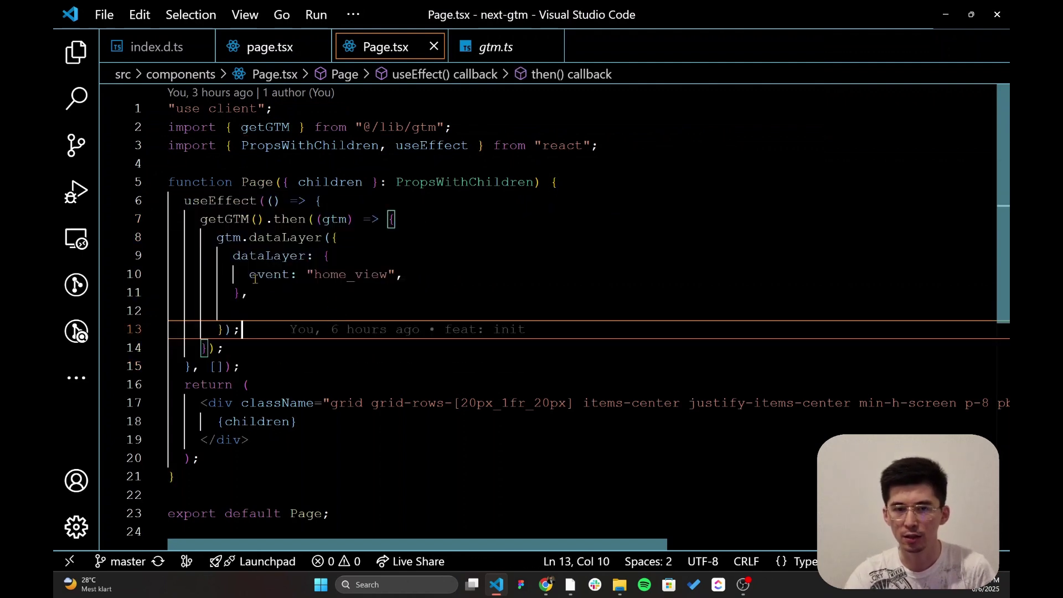
double_click(346, 274)
click(446, 313)
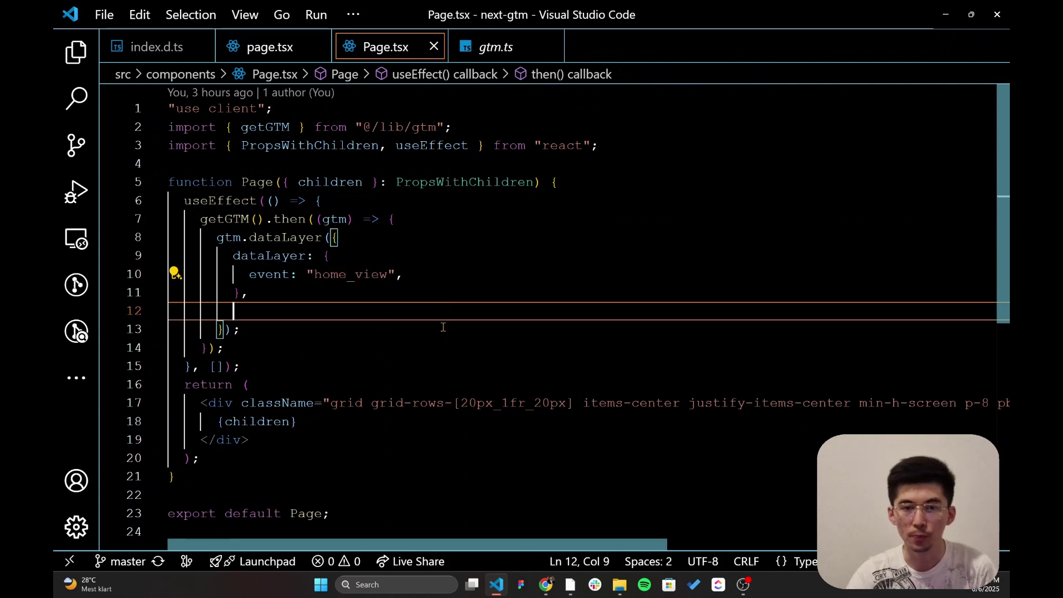
mouse_move(454, 313)
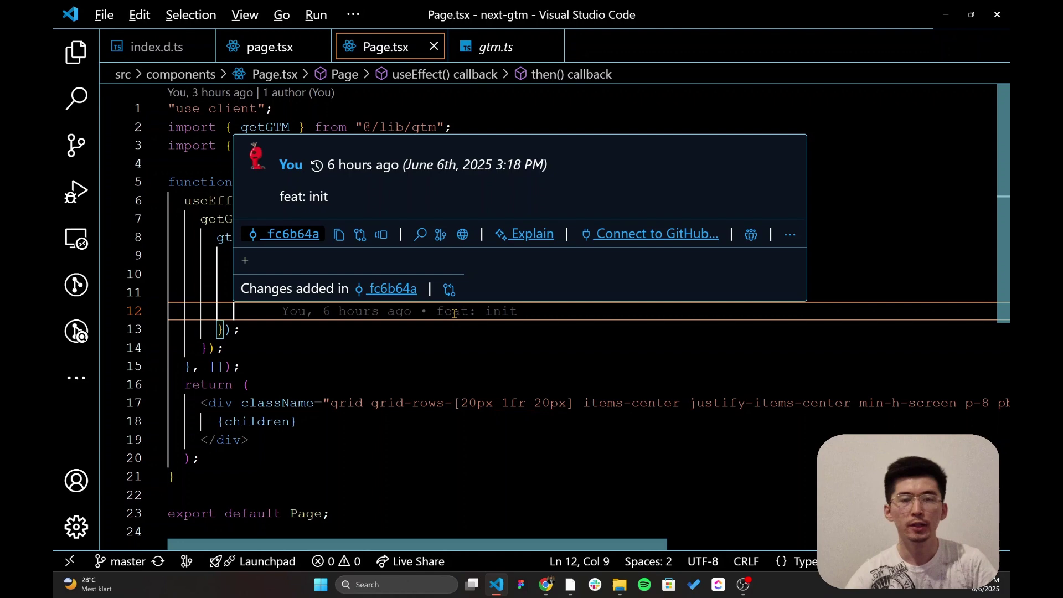
- Switch to the next-gtm project on Vercel, open its deployed site and pick up the site's URL
key(alt+Tab)
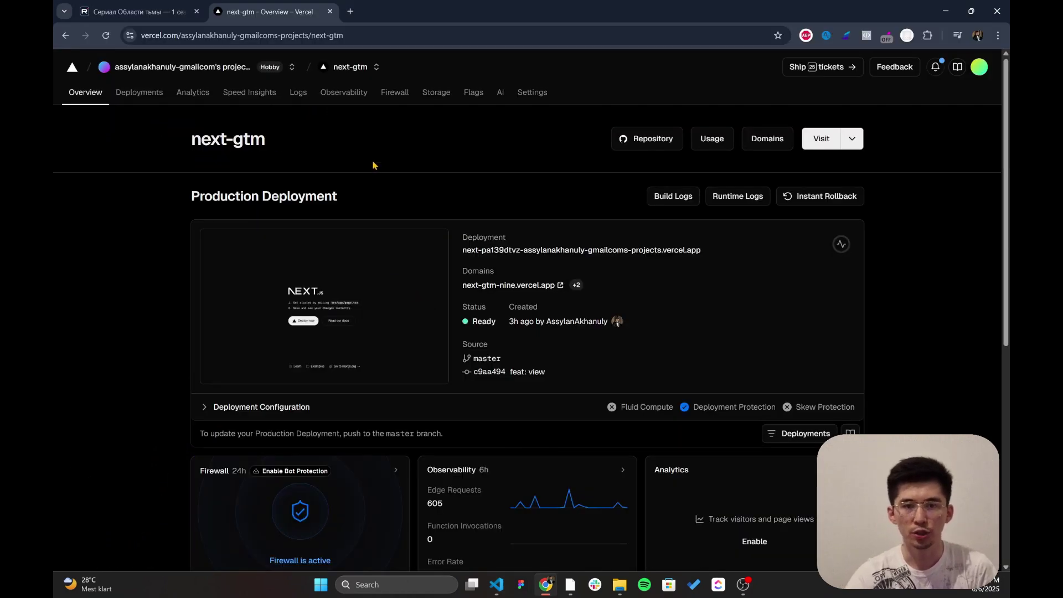
click(506, 286)
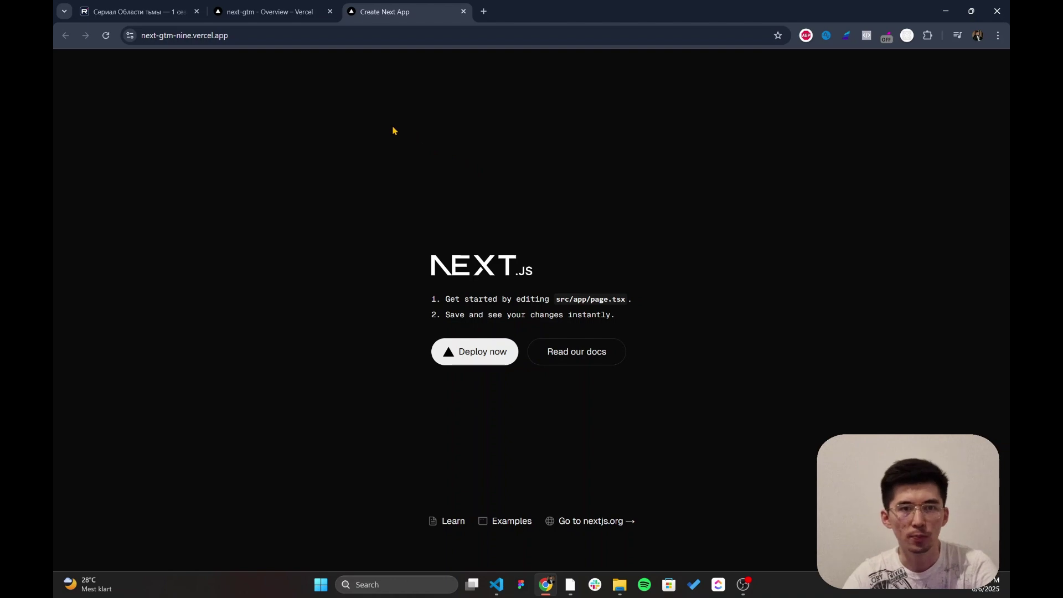
click(284, 35)
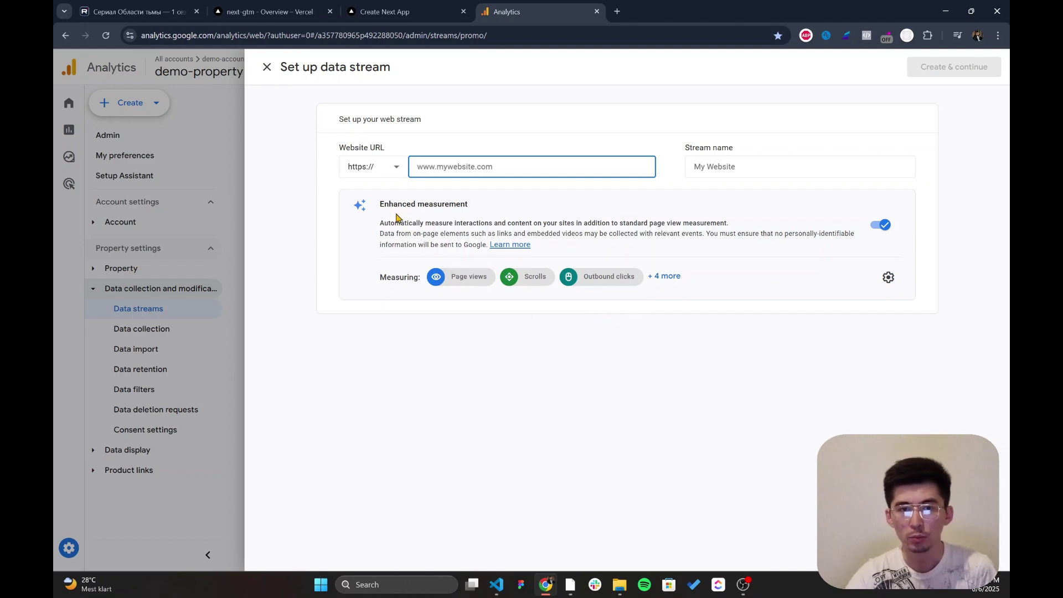
text(https://next-gtm-nine.vercel.app/)
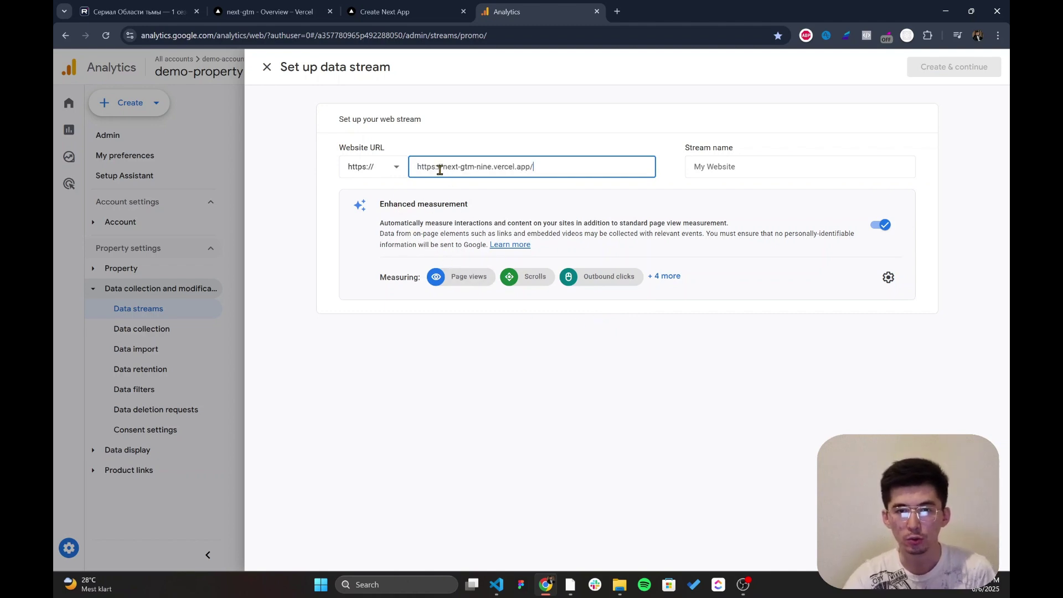
drag(441, 169, 354, 175)
key(Delete)
key(Delete)
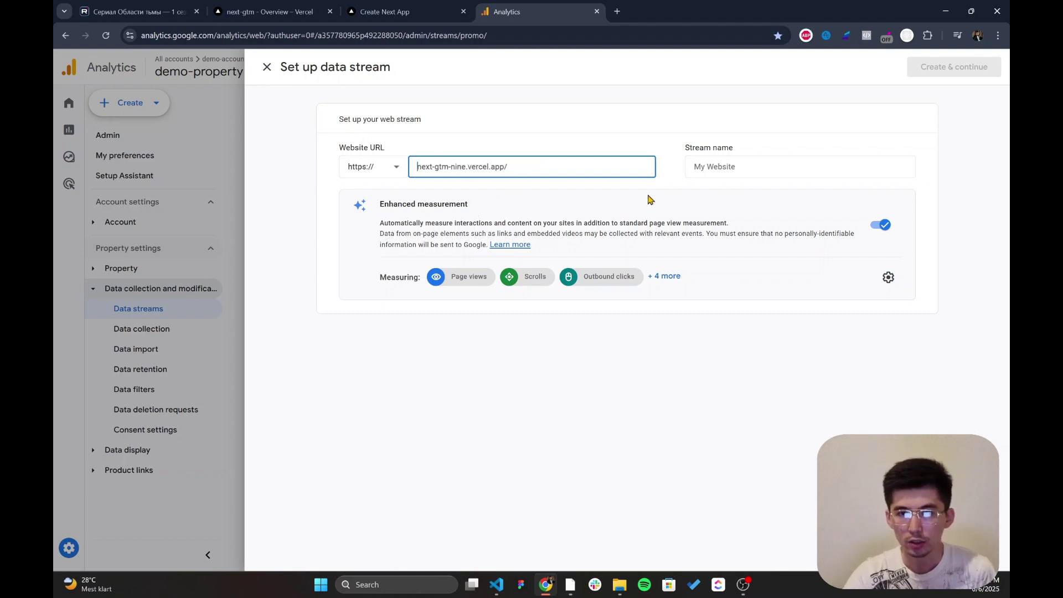
- Name the web stream demo-steam and create it with enhanced measurement left on
click(735, 167)
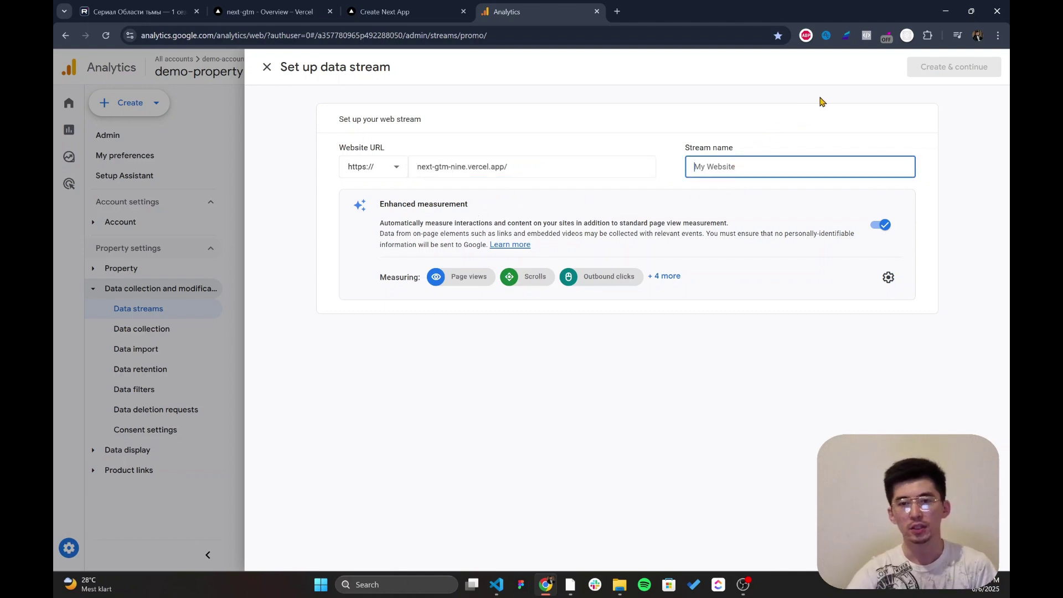
text(demo)
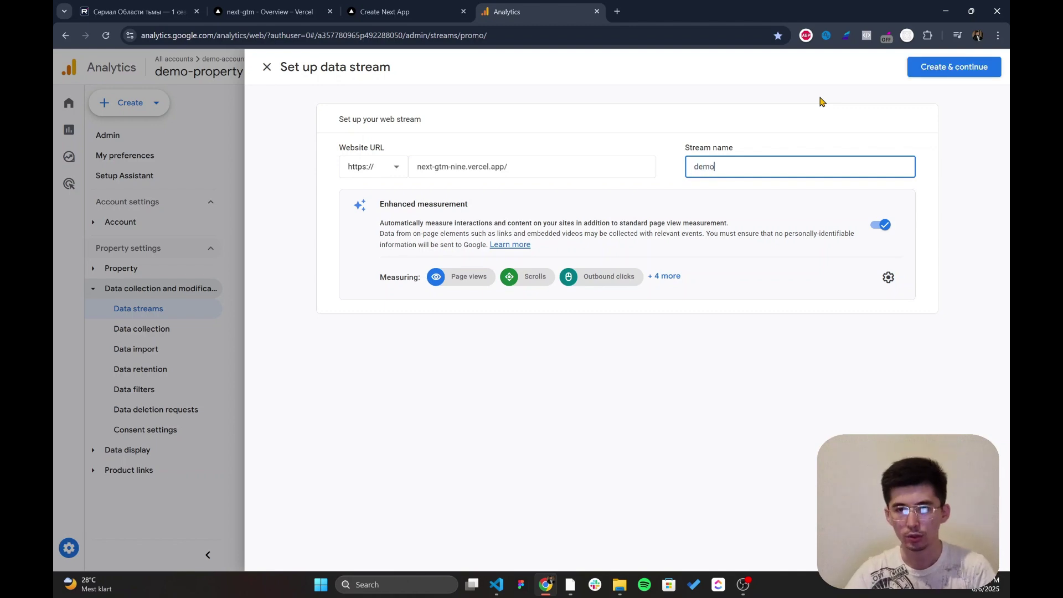
text(-steam)
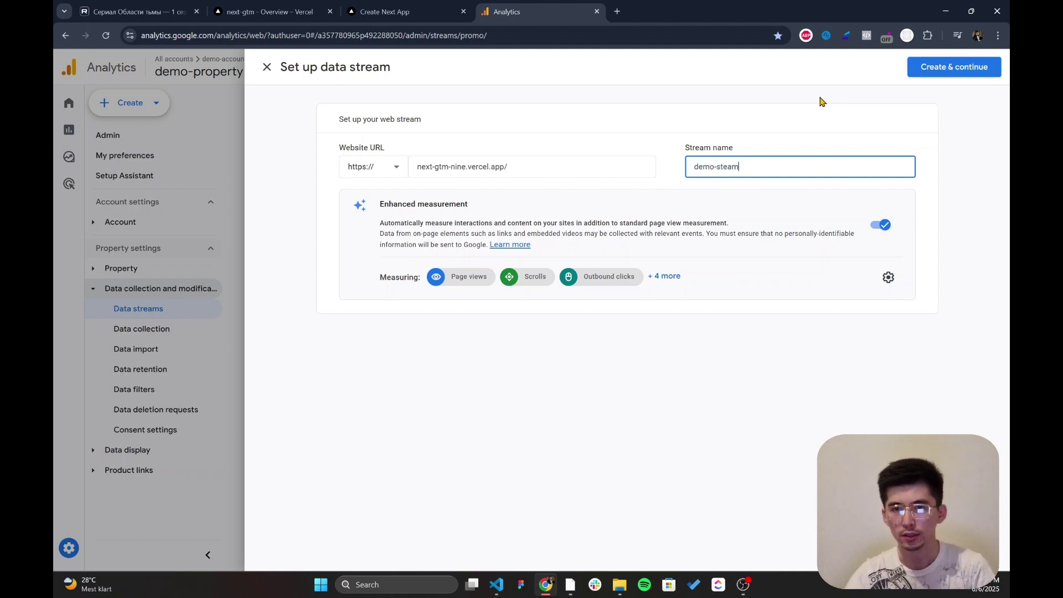
click(944, 75)
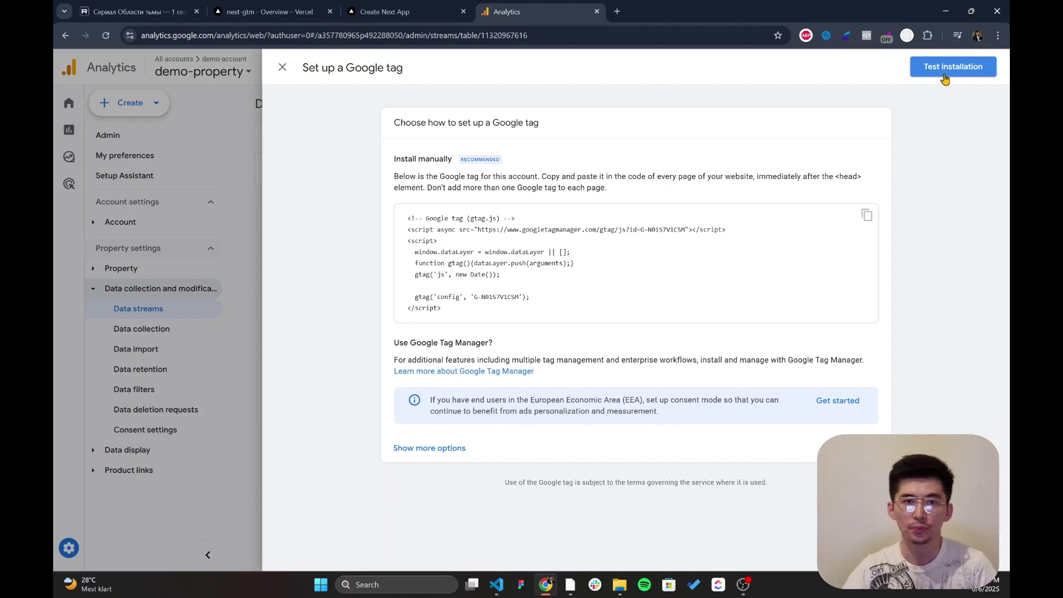
- Dismiss the Google tag setup instructions, review the web stream details and copy the stream's measurement ID
click(208, 130)
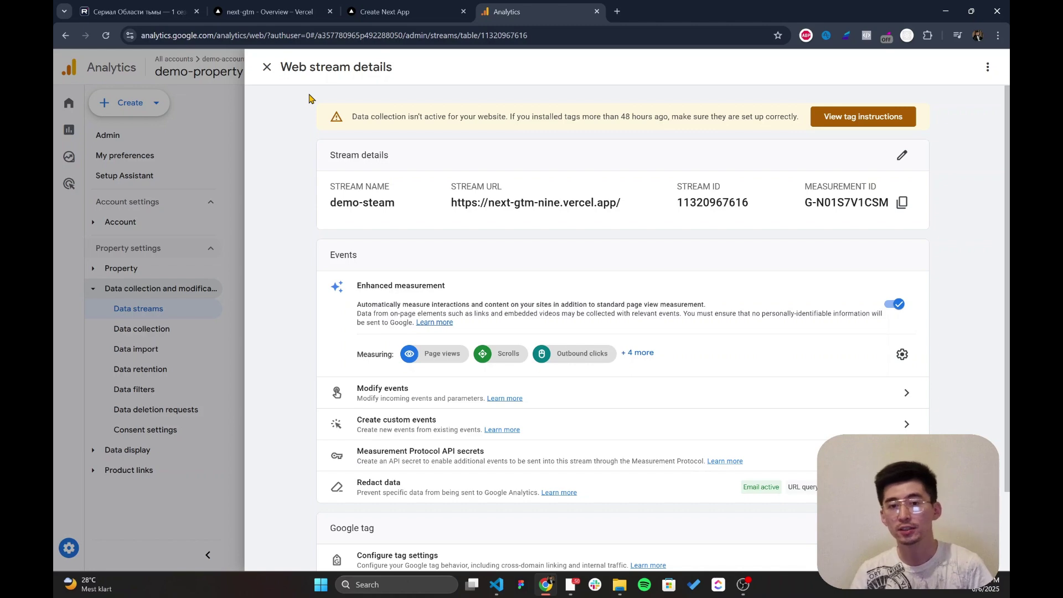
scroll(310, 100, down, 2)
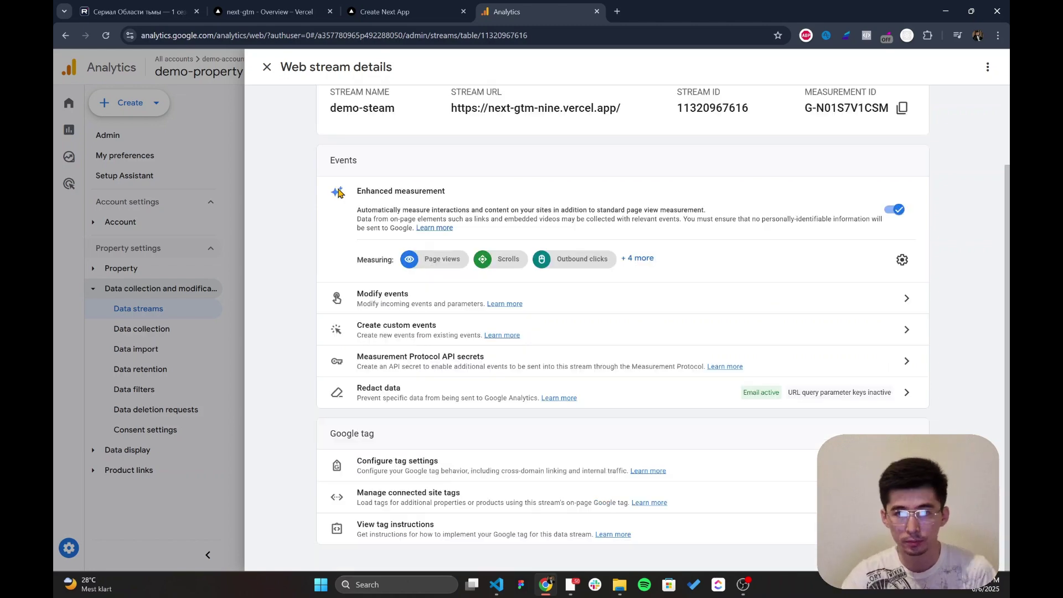
scroll(310, 99, up, 2)
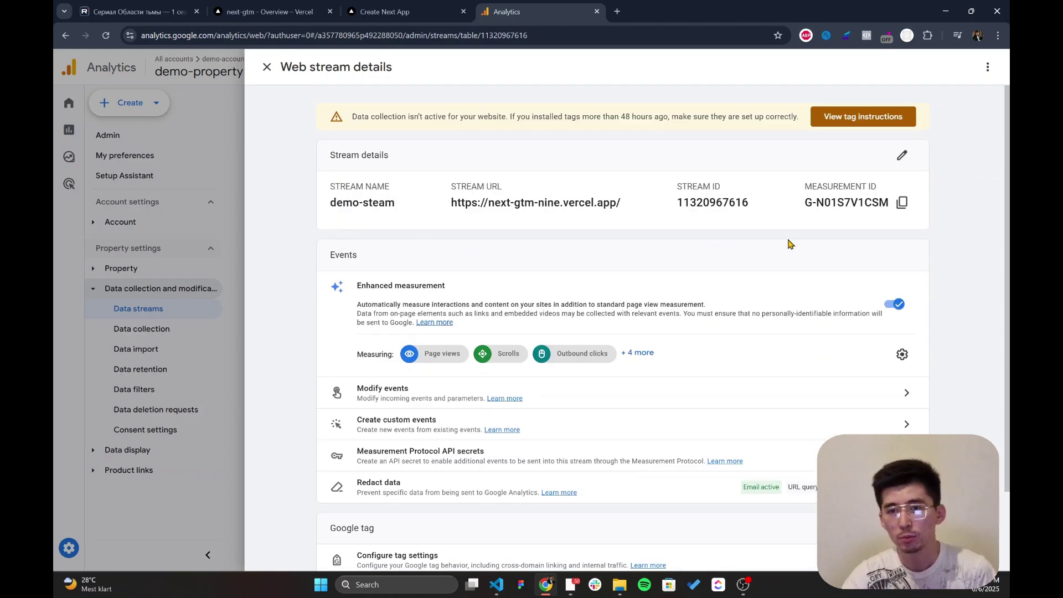
click(901, 204)
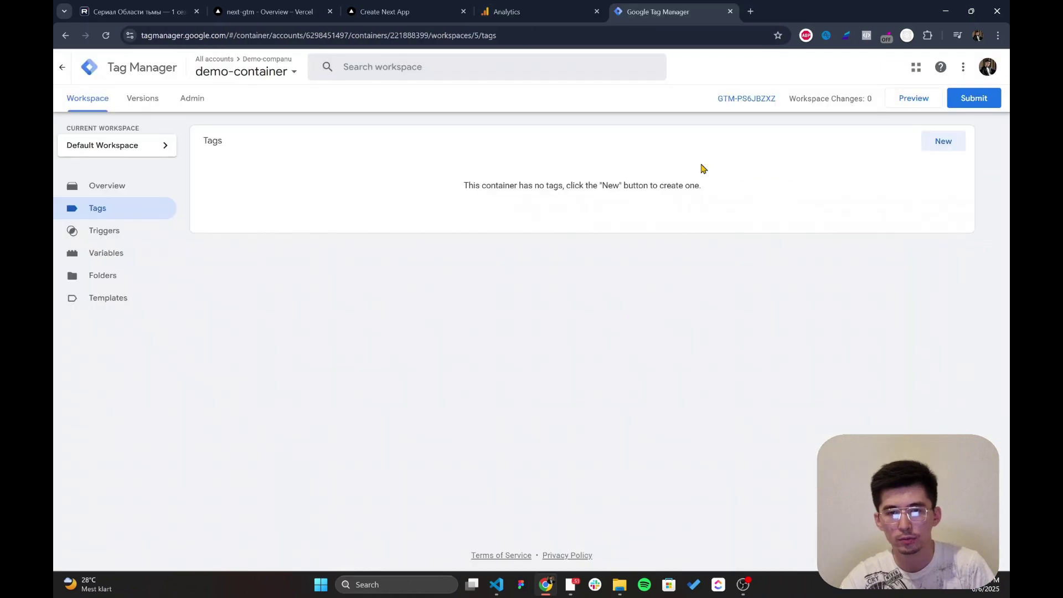
- In Google Tag Manager, open a blank new tag in demo-container and close it unsaved
click(943, 143)
click(177, 258)
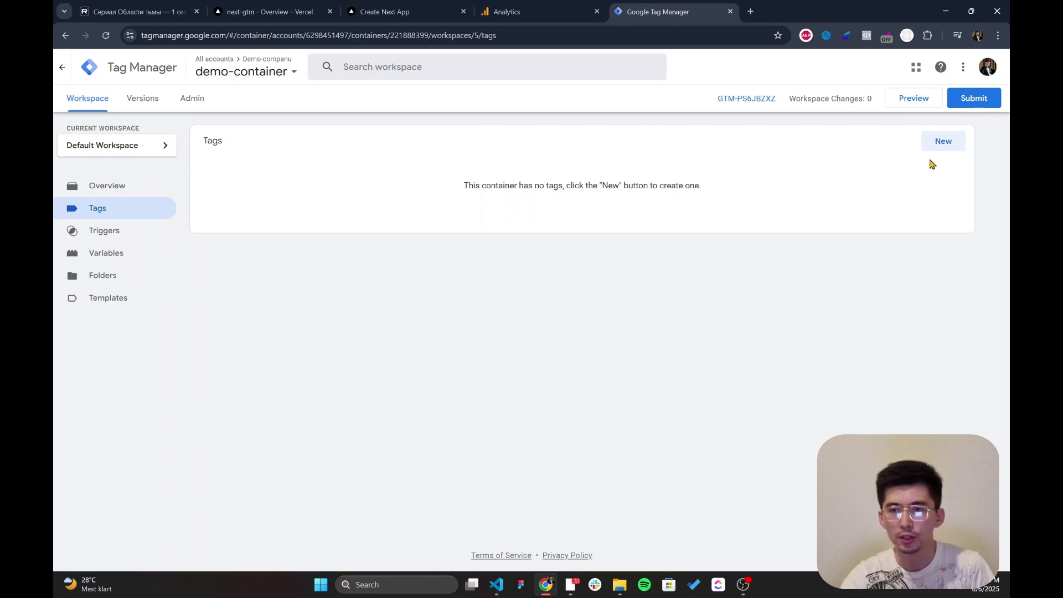
- Create a new Google Analytics: GA4 Event tag in demo-container and paste the stream's measurement ID into it
click(941, 143)
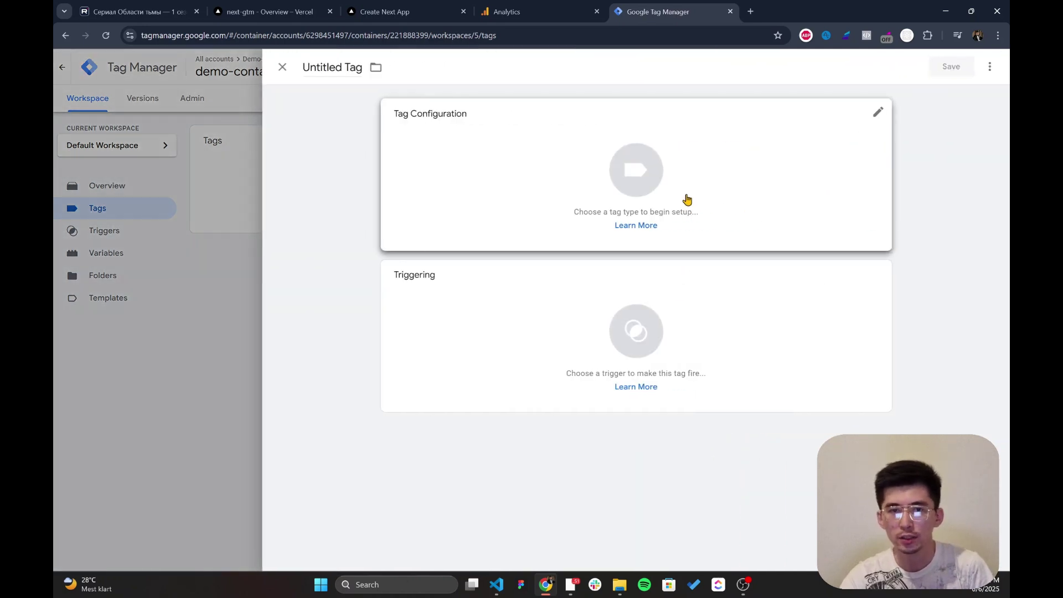
click(735, 183)
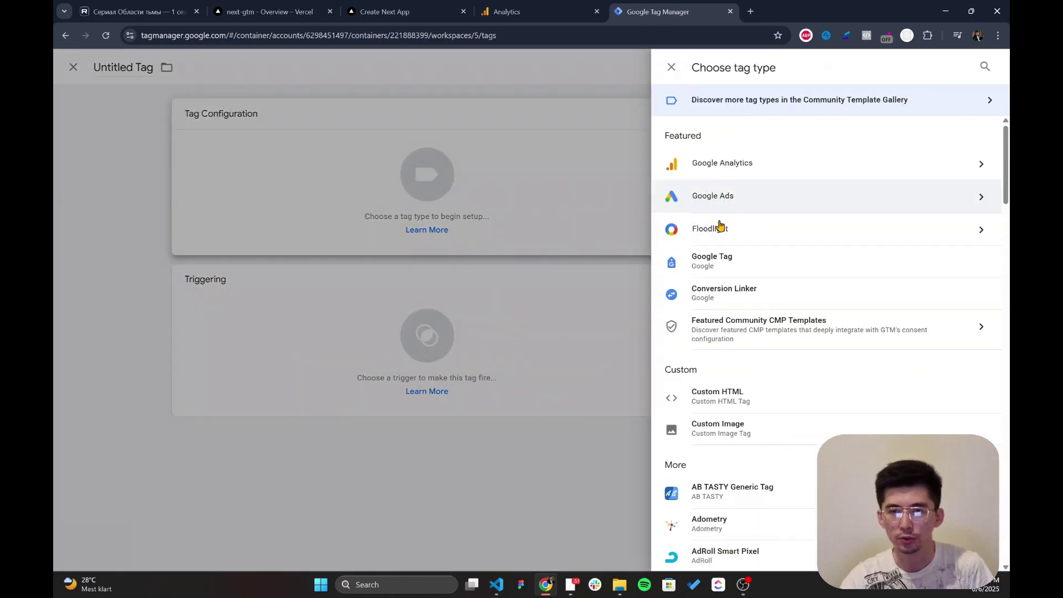
click(730, 170)
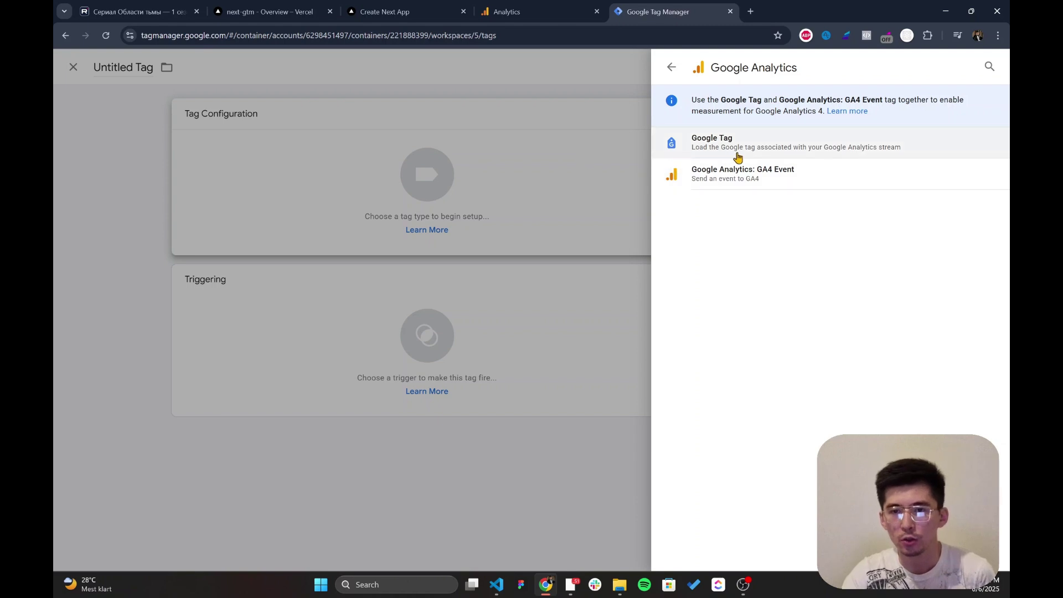
click(797, 175)
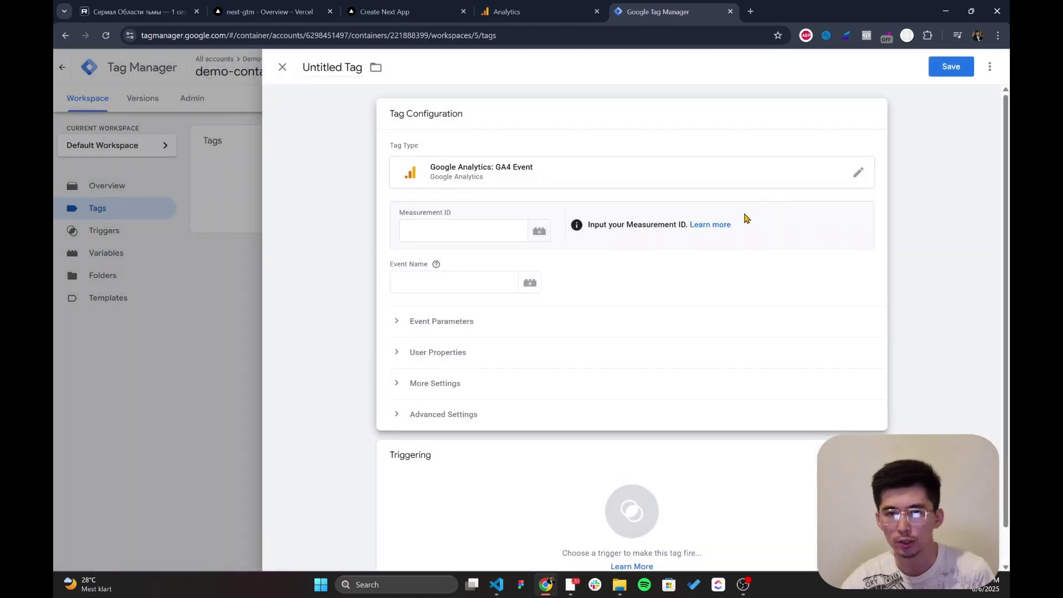
click(447, 230)
key(ctrl+v)
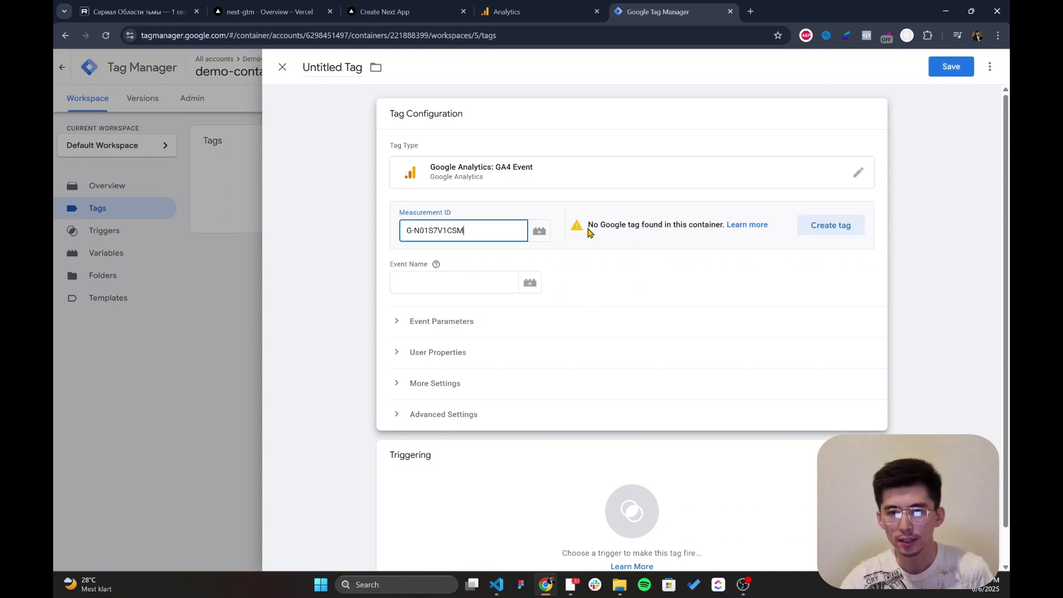
drag(588, 228, 654, 230)
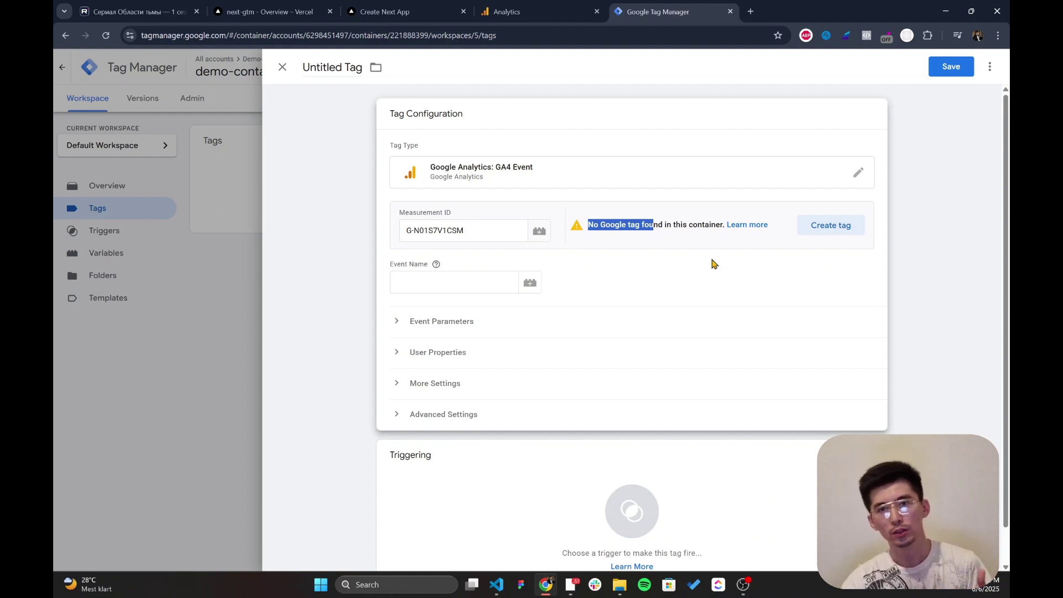
- Create and save the missing Google Tag for this measurement ID, firing on Initialization - All Pages
click(825, 229)
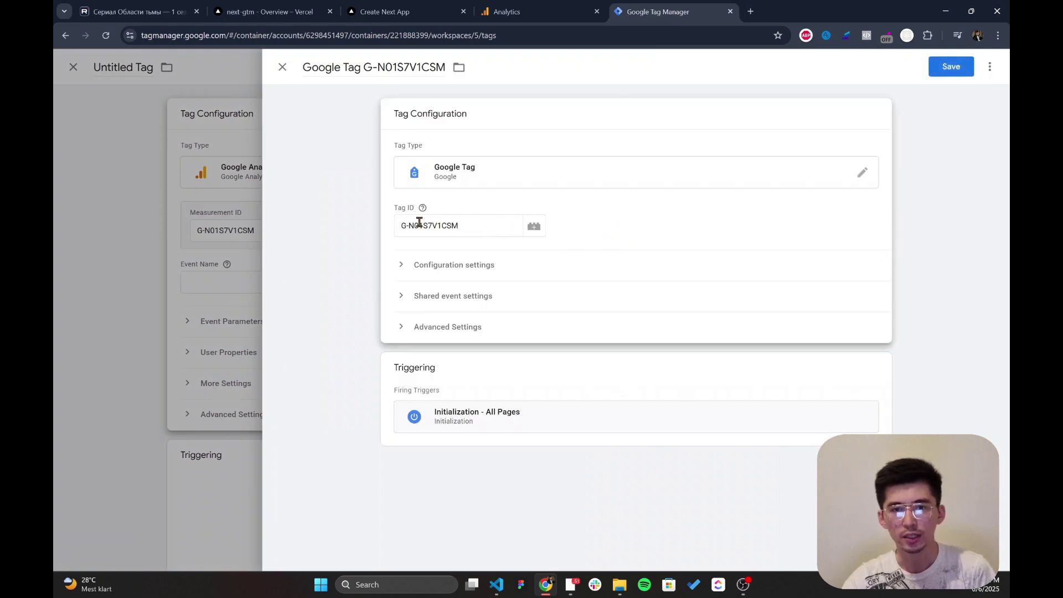
triple_click(479, 230)
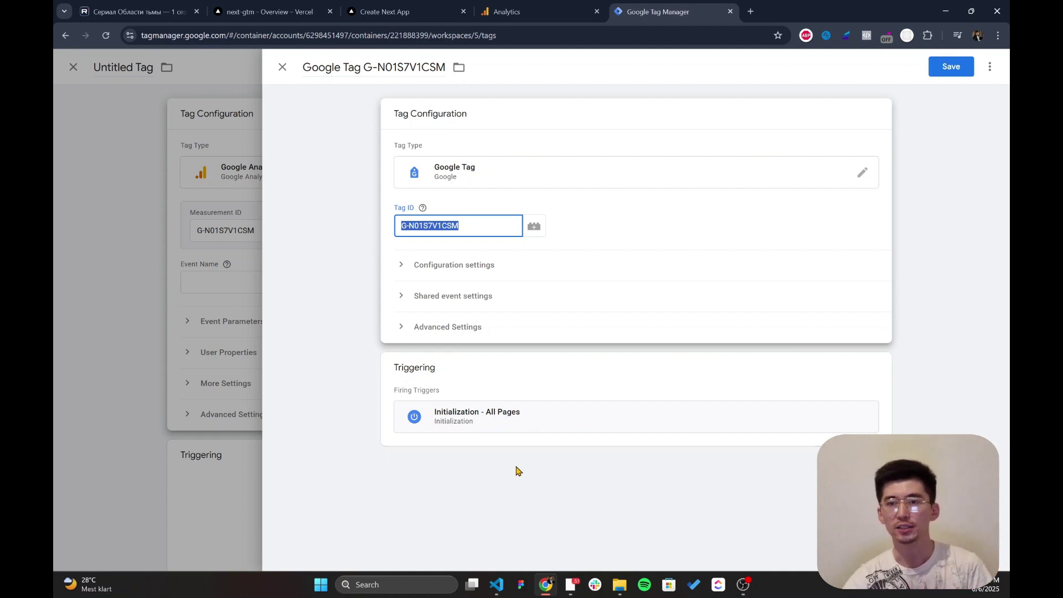
click(950, 67)
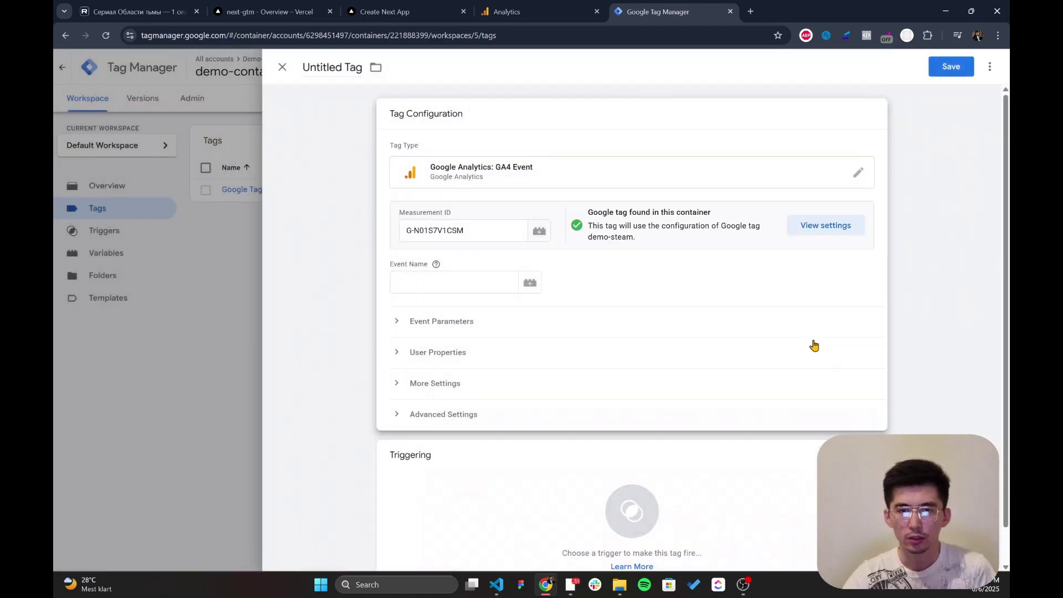
drag(586, 212, 681, 217)
- Give the GA4 Event tag a new Page View trigger that fires on all page views, saved as Page View
scroll(771, 337, down, 1)
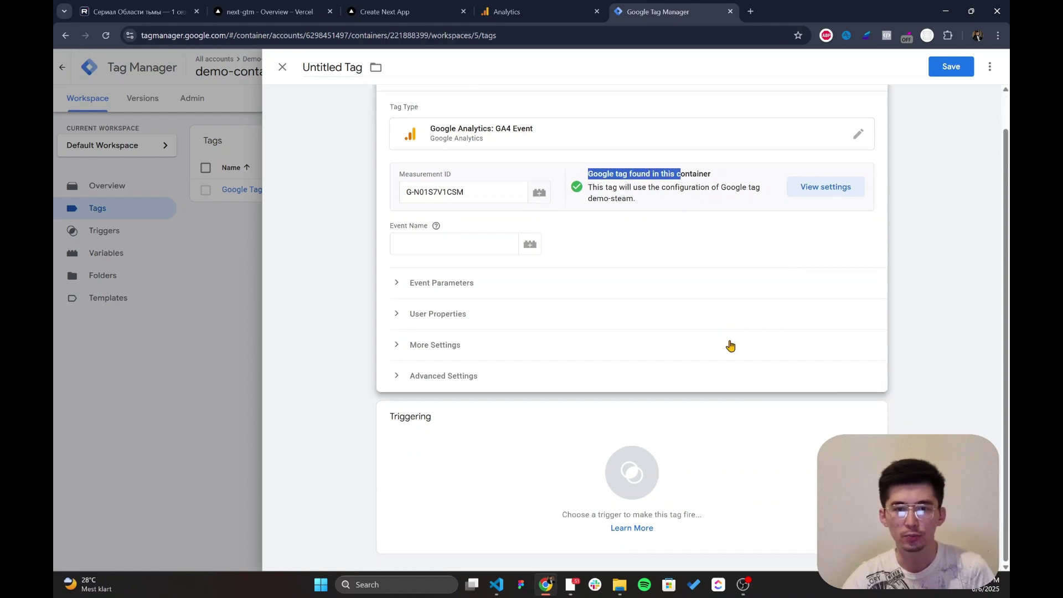
click(704, 480)
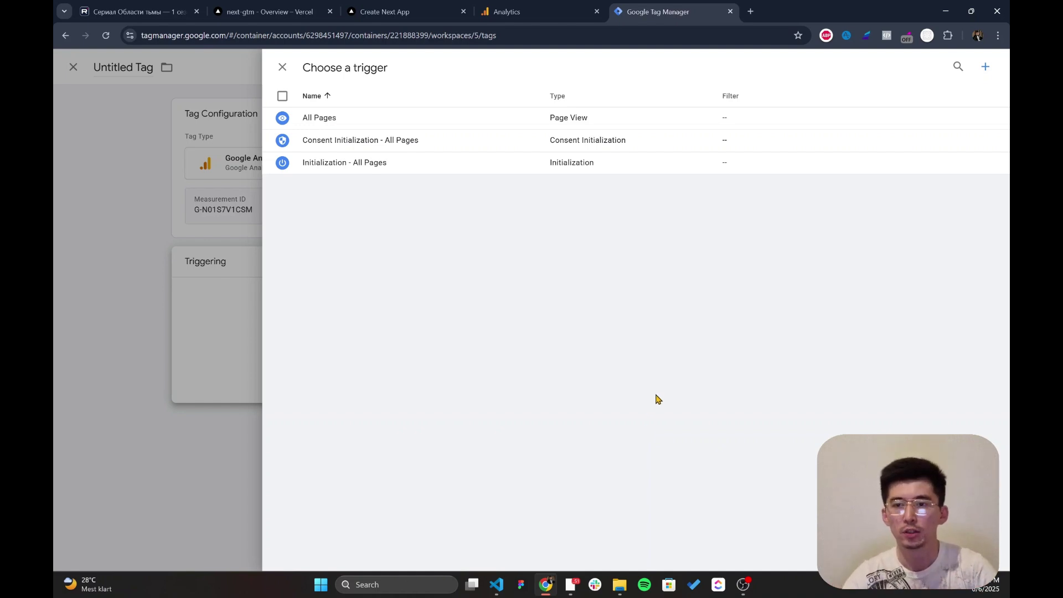
click(985, 67)
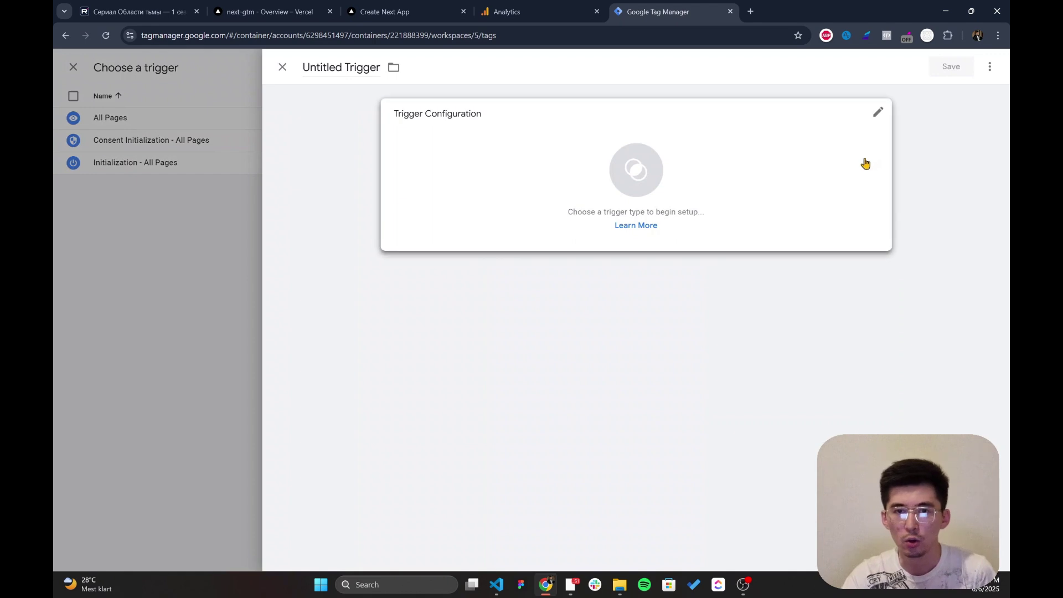
click(809, 183)
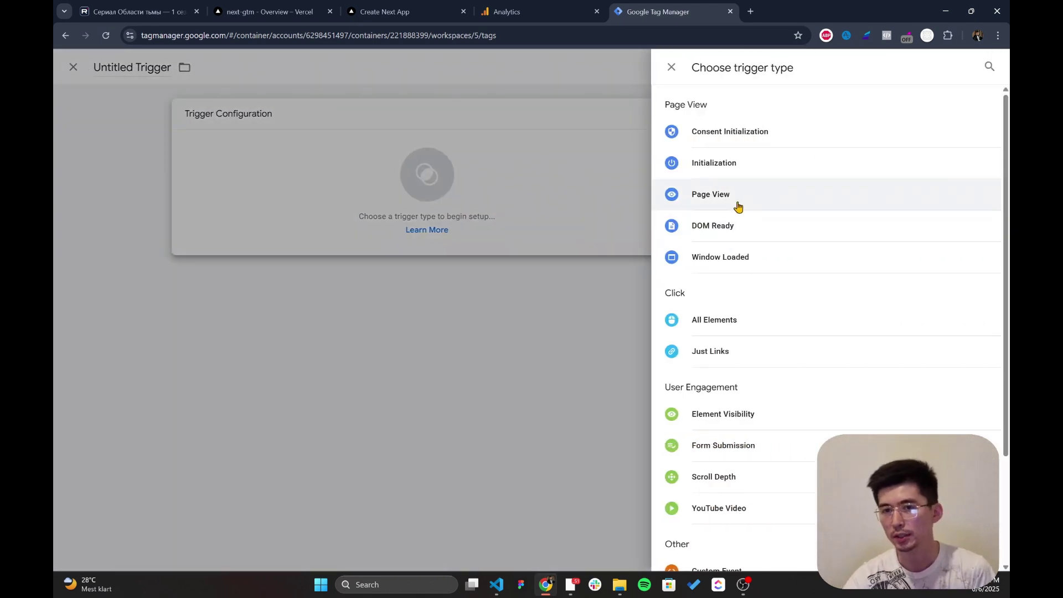
click(737, 205)
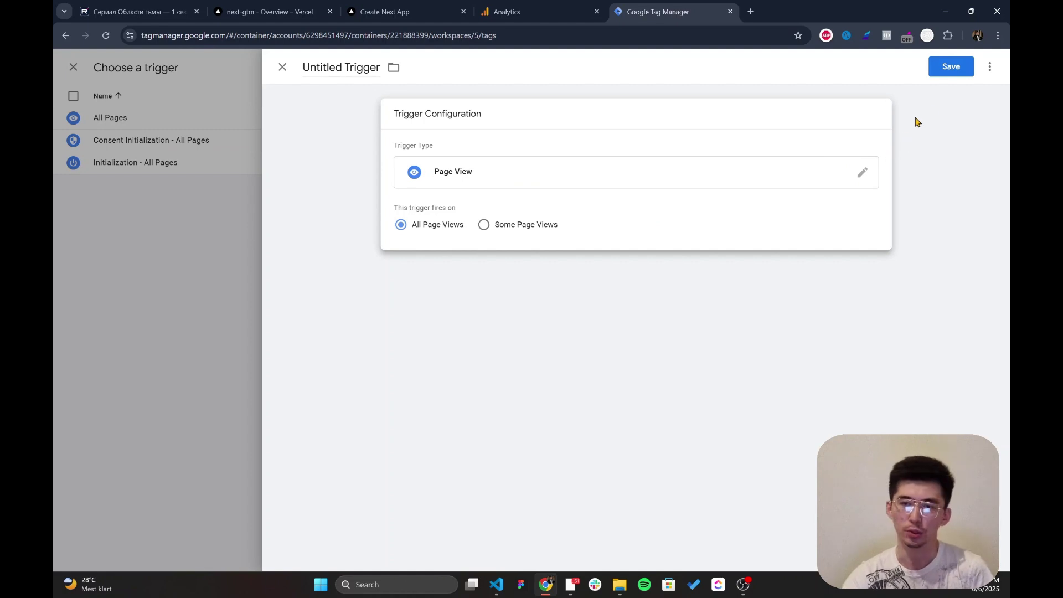
click(948, 68)
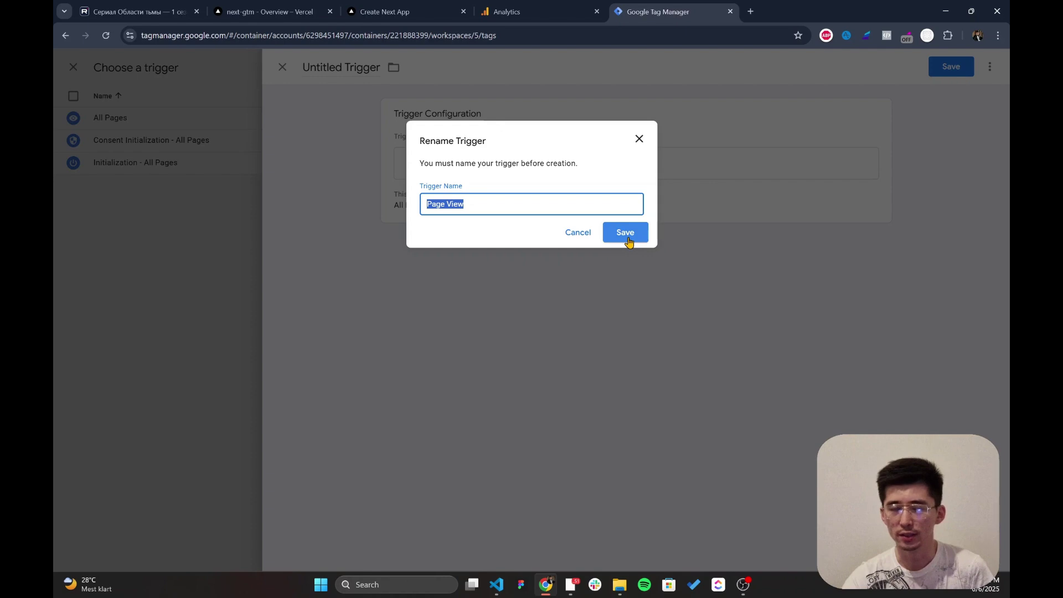
click(626, 233)
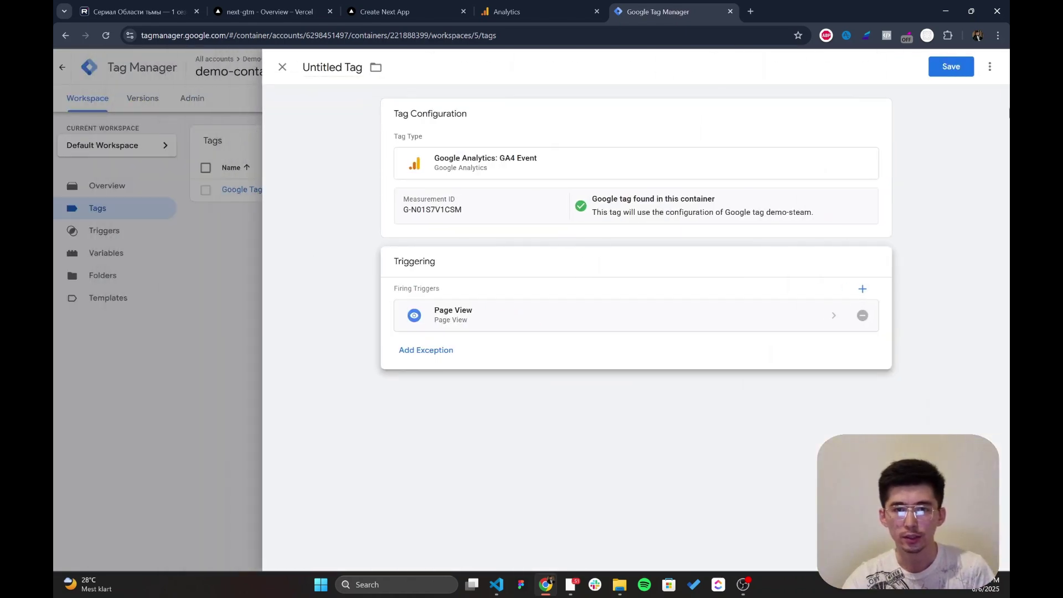
- Name the tag Google Analytics GA4 Event, set its event name to ga_home_view and save it
click(948, 68)
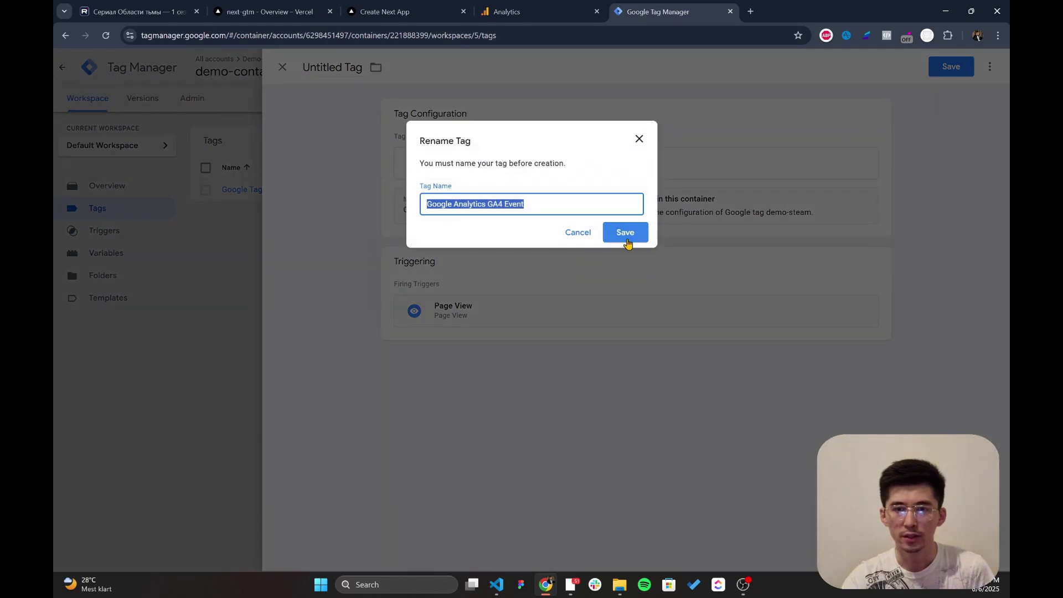
click(633, 236)
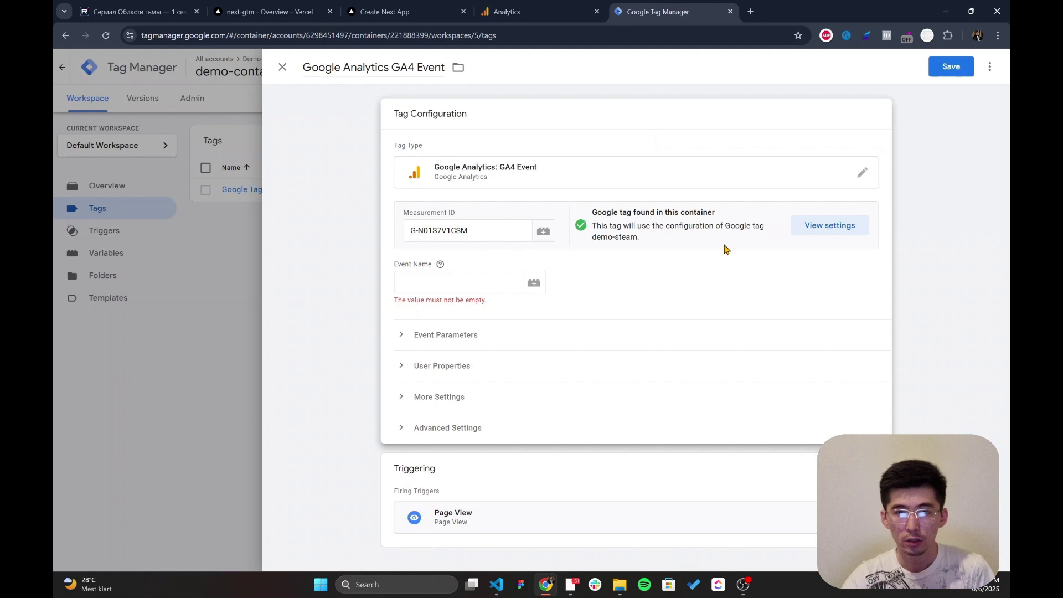
click(458, 279)
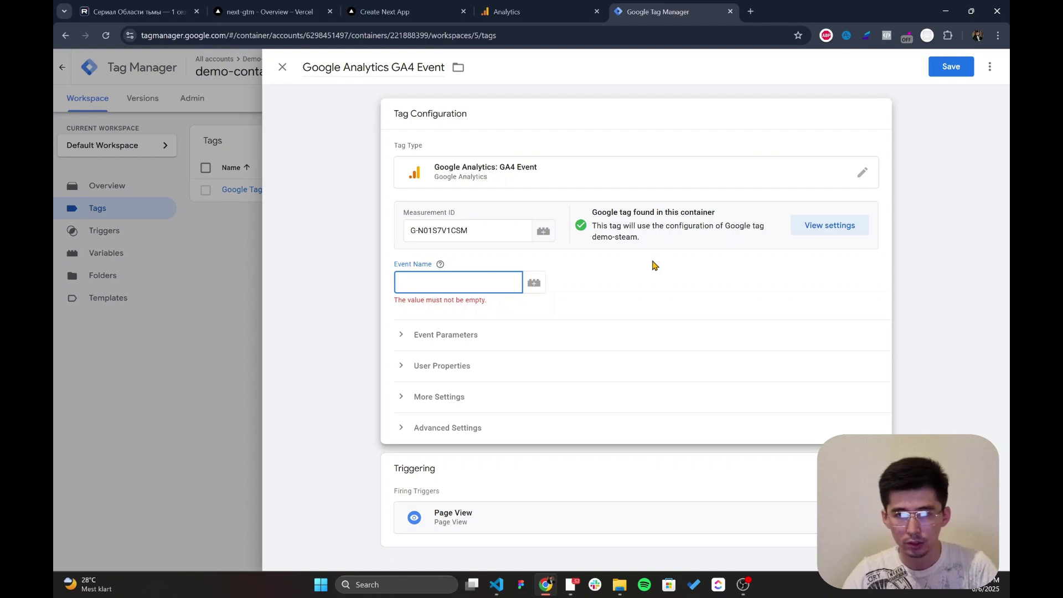
text(ga)
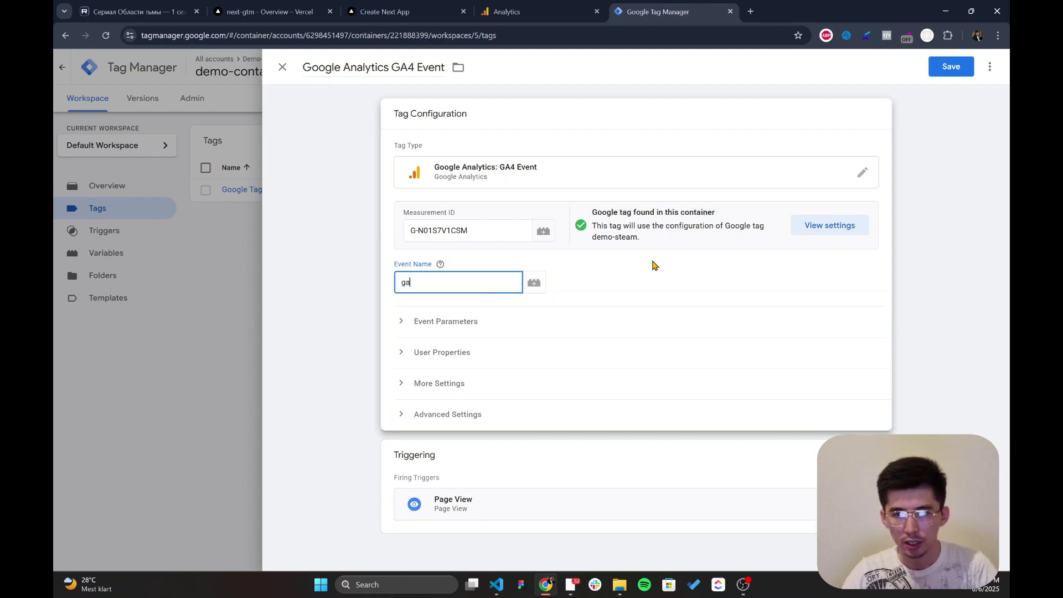
text(_homove_)
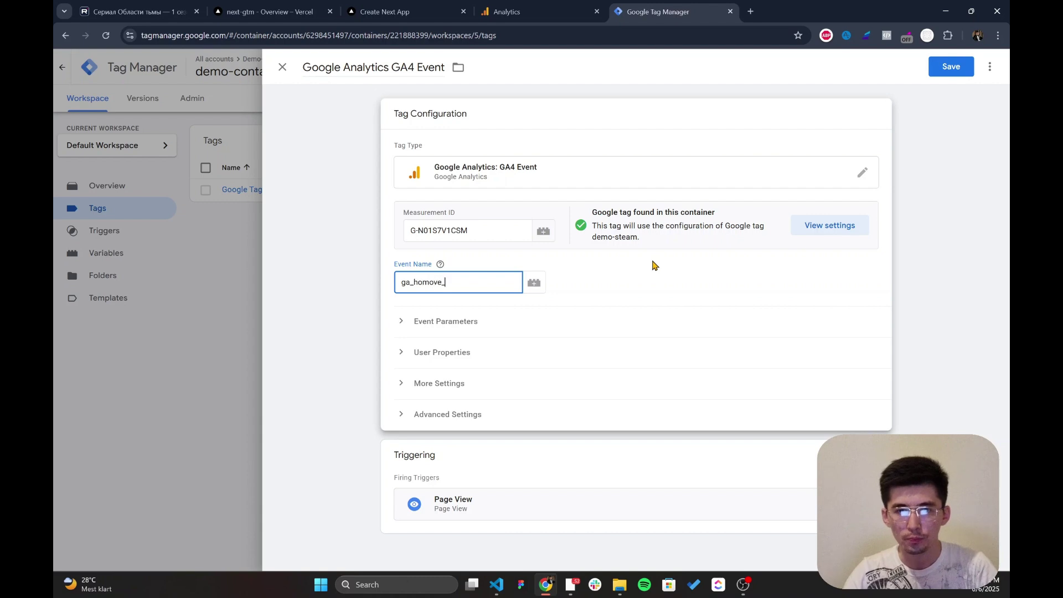
key(BackSpace)
key(BackSpace)
key(BackSpace)
key(BackSpace)
text(e_view)
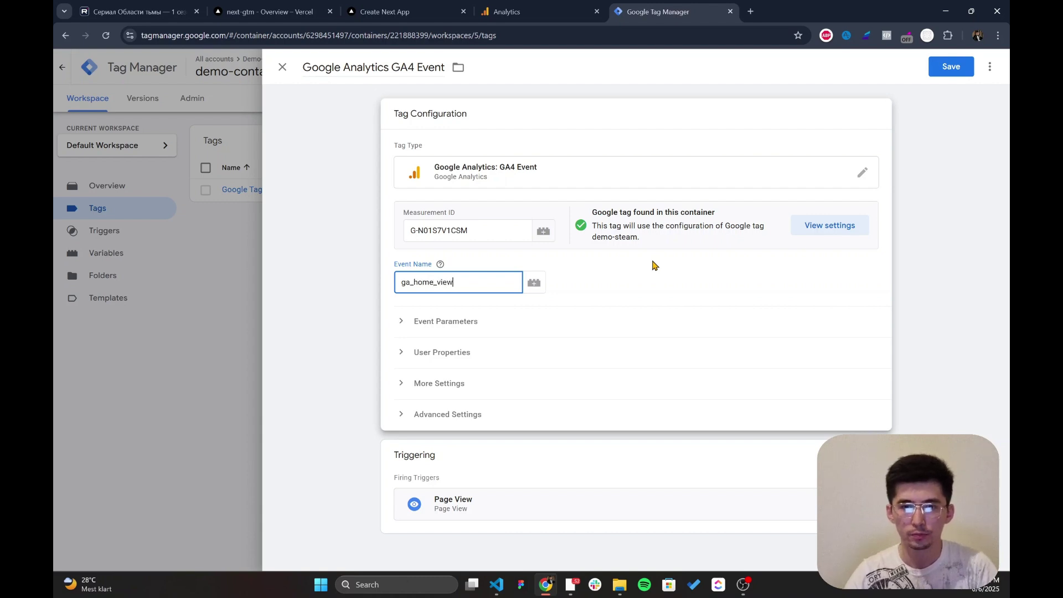
click(951, 67)
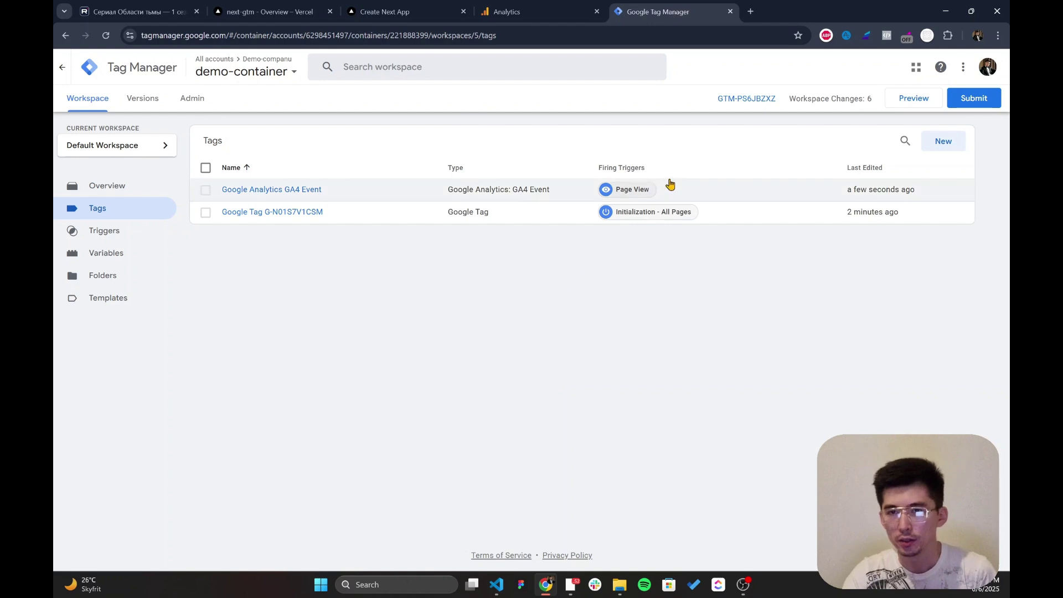
- Highlight the container ID in Tag Manager, switch to Visual Studio Code and review the home_view dataLayer call in Page.tsx
drag(703, 110, 777, 133)
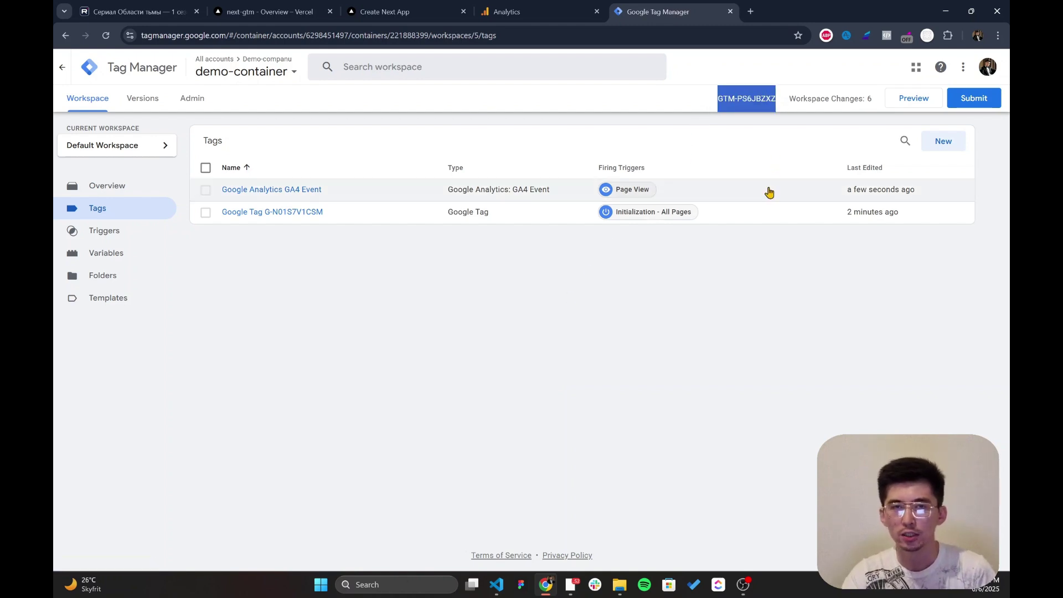
click(598, 427)
click(497, 582)
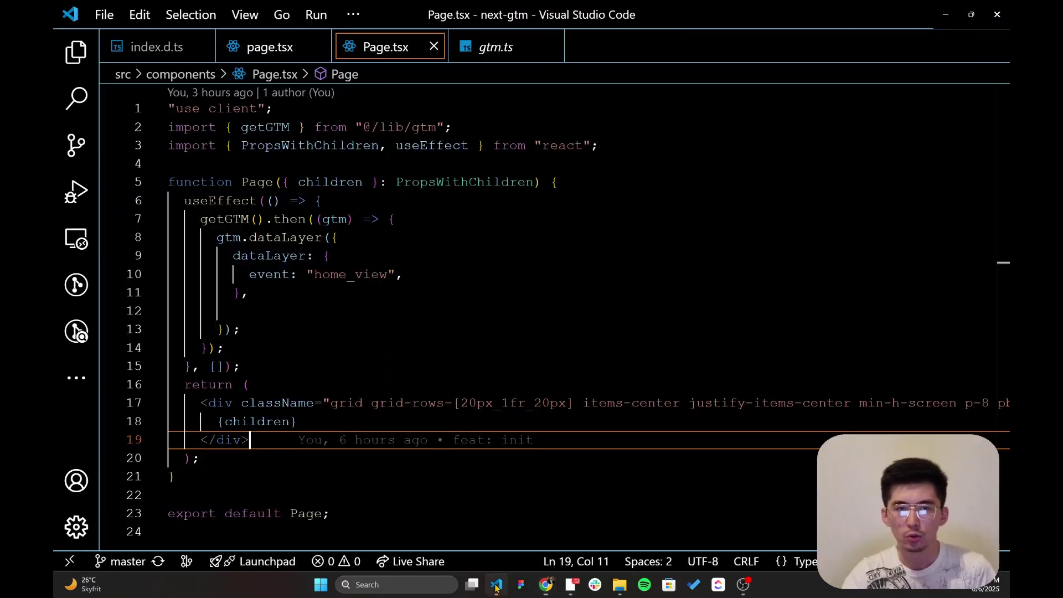
click(473, 306)
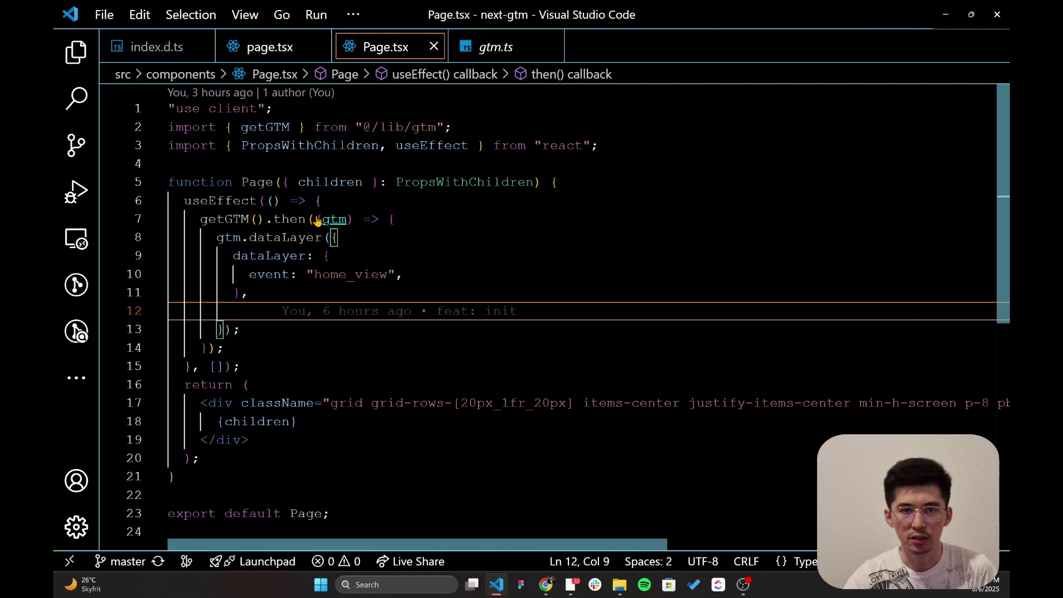
click(185, 233)
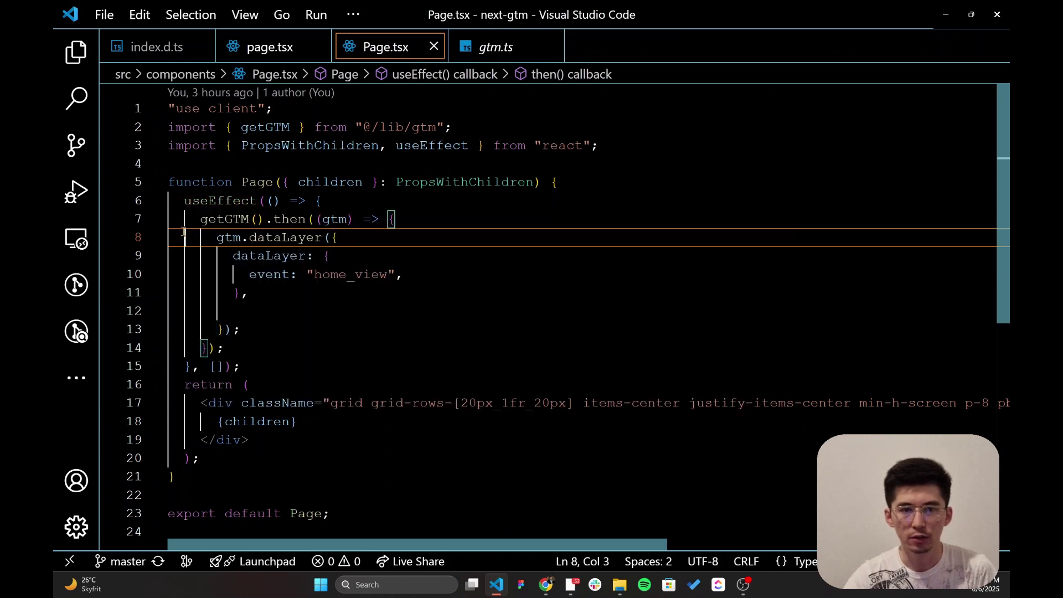
- Open the getGTM definition in gtm.ts and examine how NEXT_PUBLIC_GTM_ID is passed as gtmId to gtm.initialize
ctrl+click(232, 221)
key(Down)
key(Down)
key(Down)
key(Down)
key(Down)
key(Down)
double_click(417, 220)
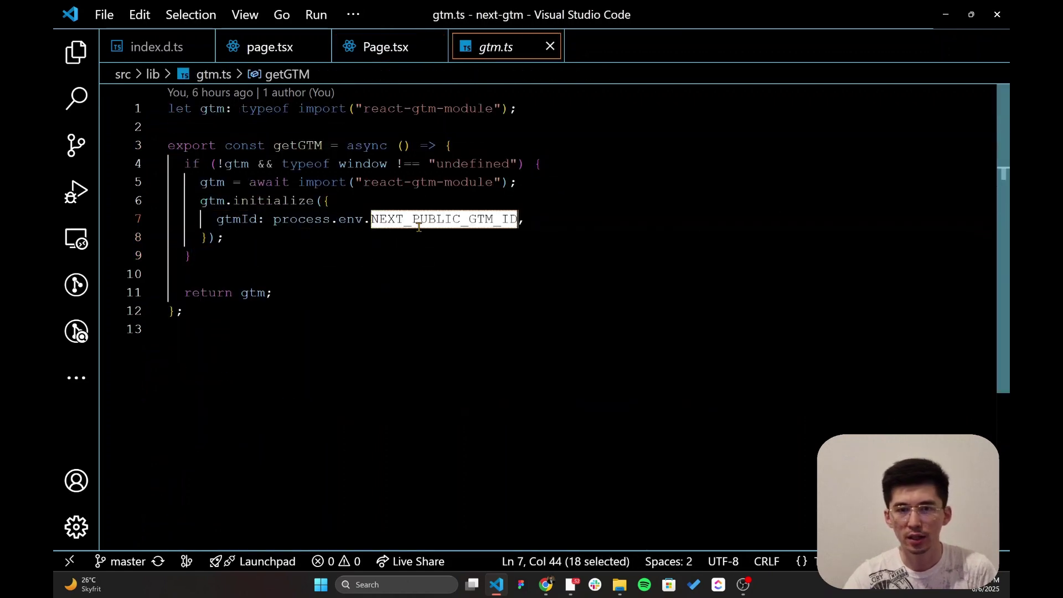
click(402, 255)
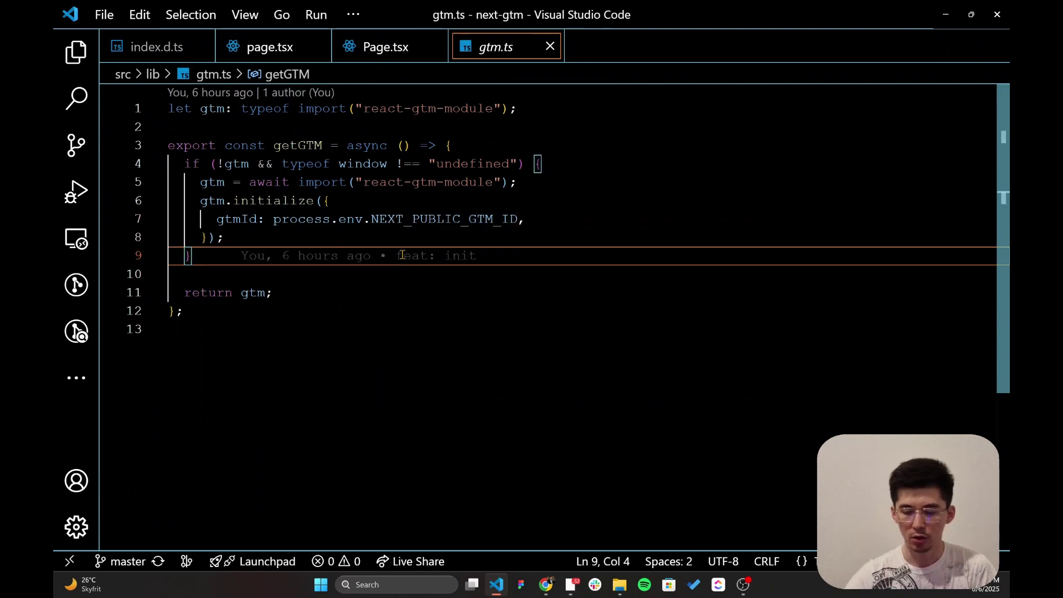
- Open the project's .env file to check the NEXT_PUBLIC_GTM_ID value
key(ctrl+p)
text(.e)
key(Return)
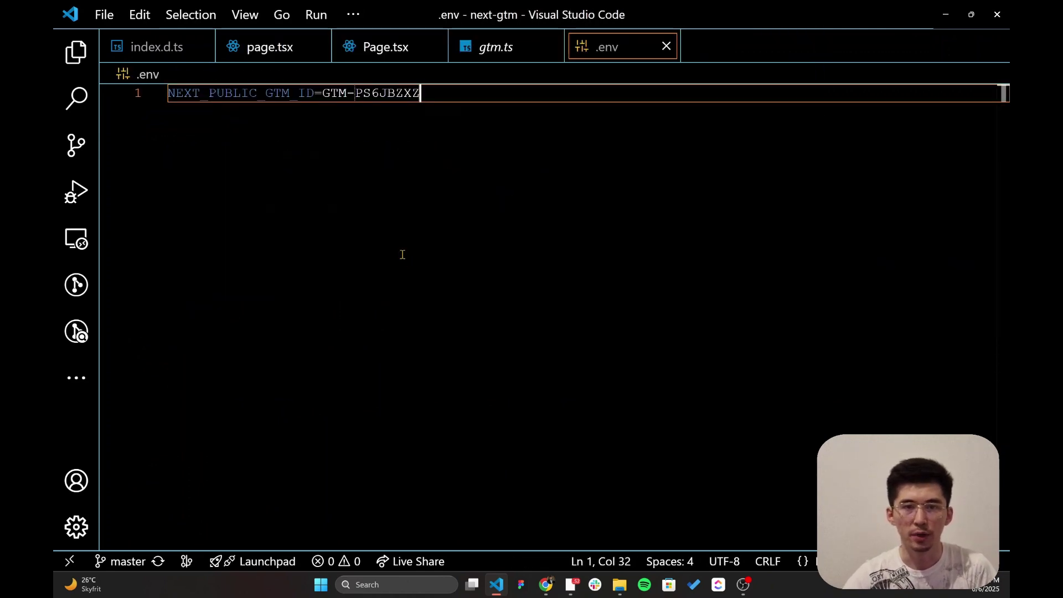
drag(432, 95, 325, 95)
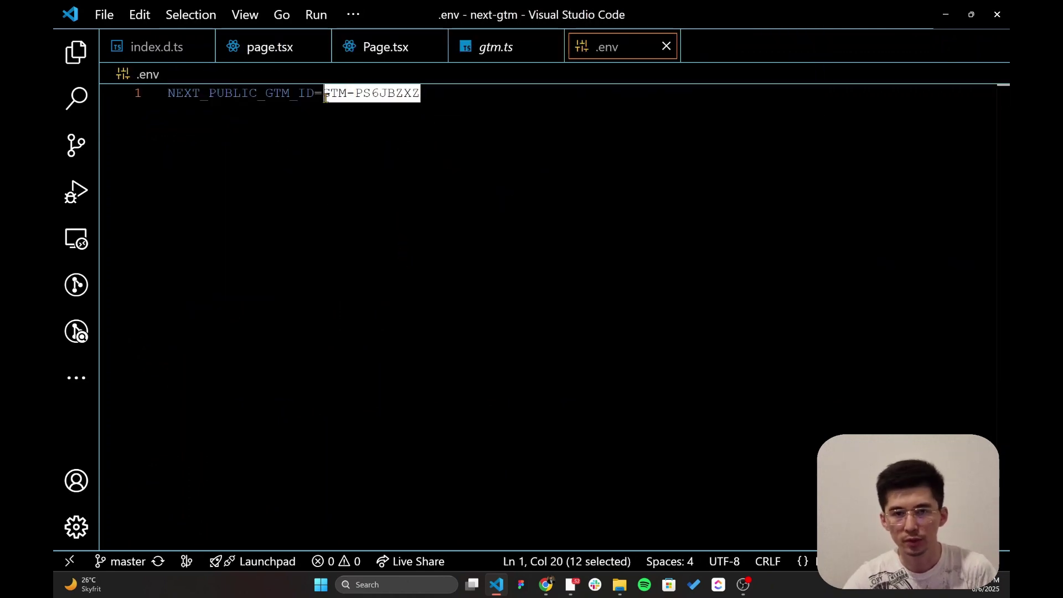
key(ctrl+x)
key(Return)
key(ctrl+v)
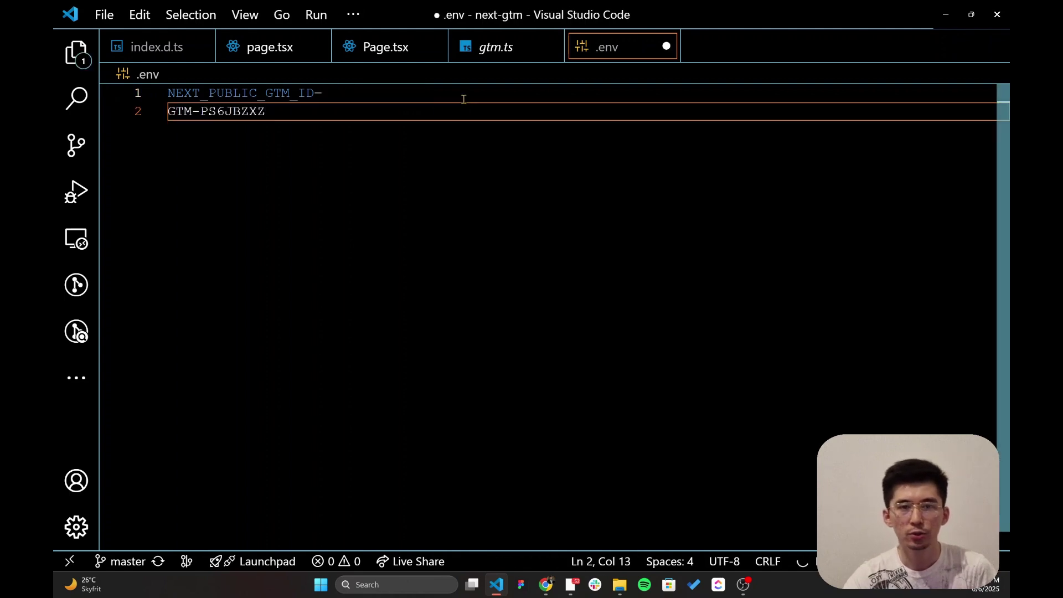
key(ctrl+z)
key(ctrl+z)
key(ctrl+z)
key(Right)
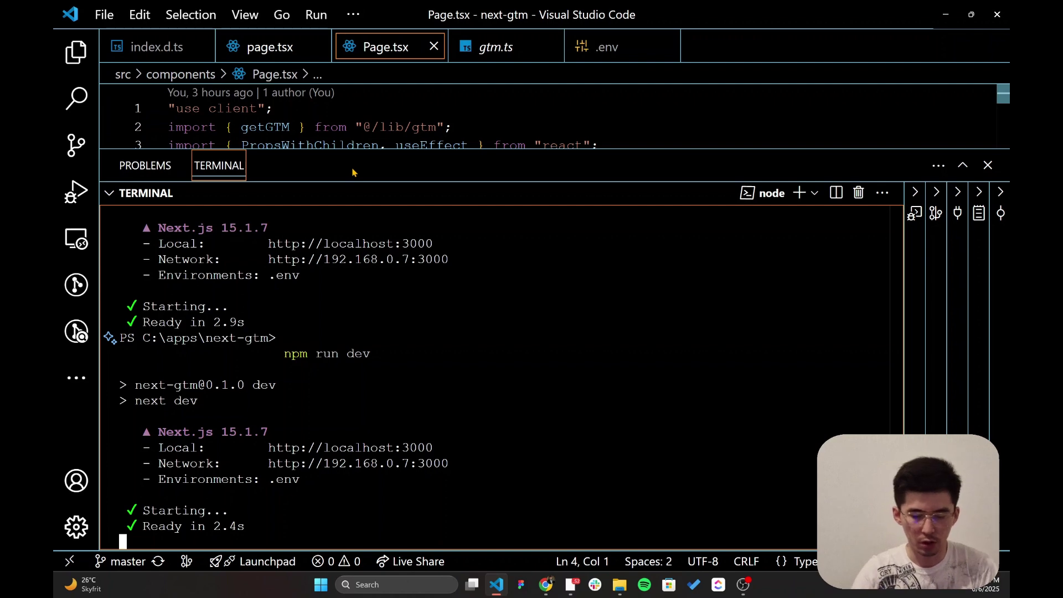
- Switch to Chrome and open the Next.js site at localhost:3000 in a new tab
key(alt+Tab)
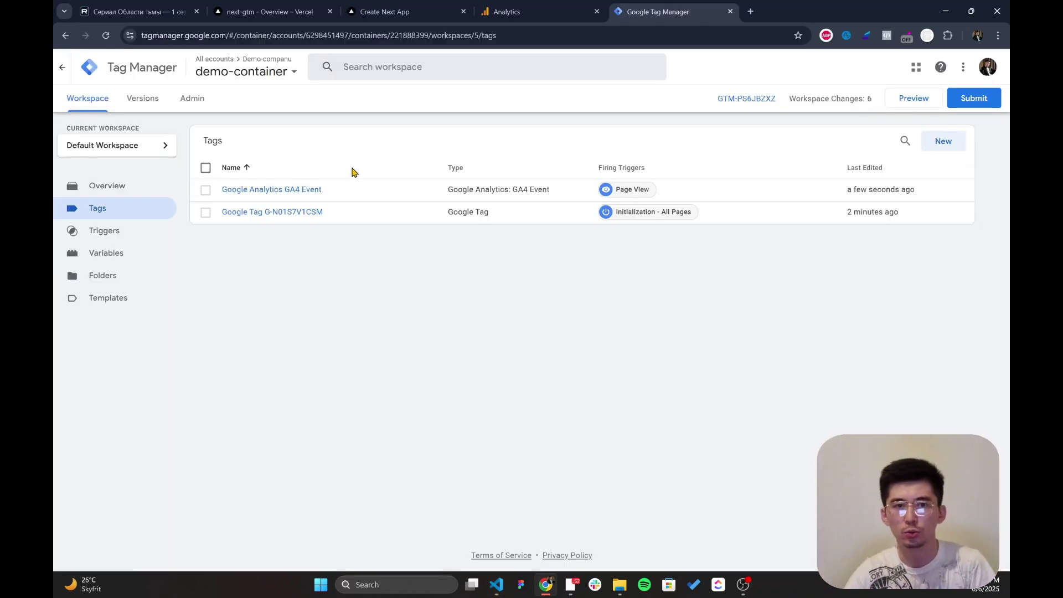
key(ctrl+t)
text(localhost:3000/auth/)
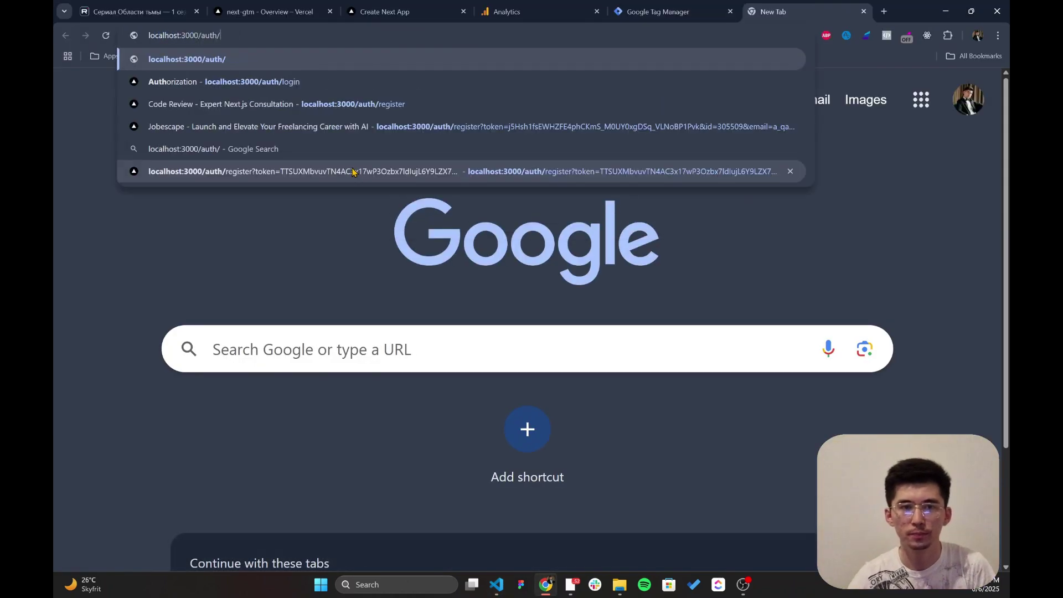
key(Return)
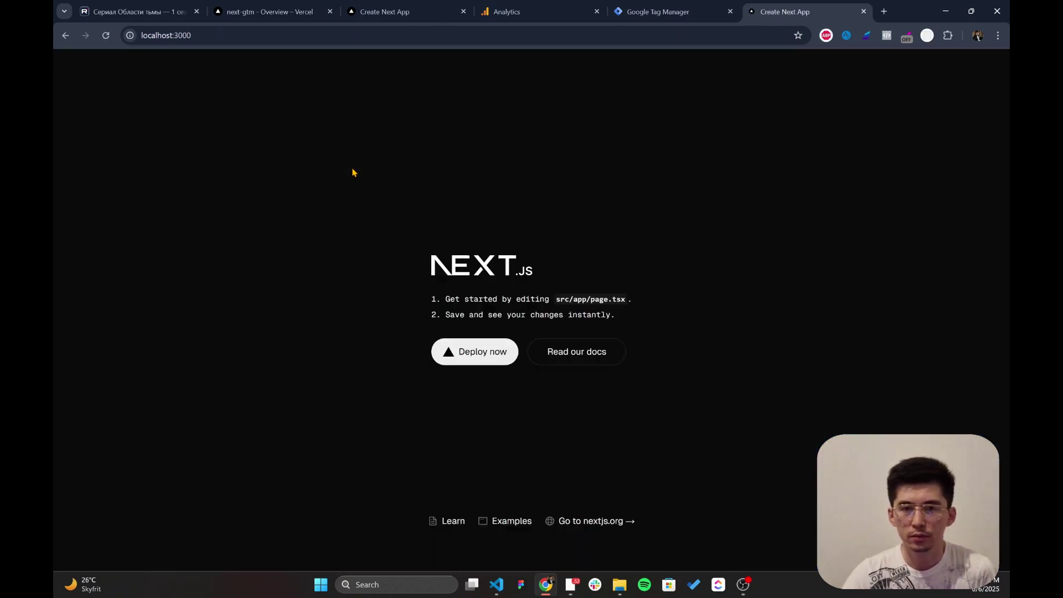
click(653, 11)
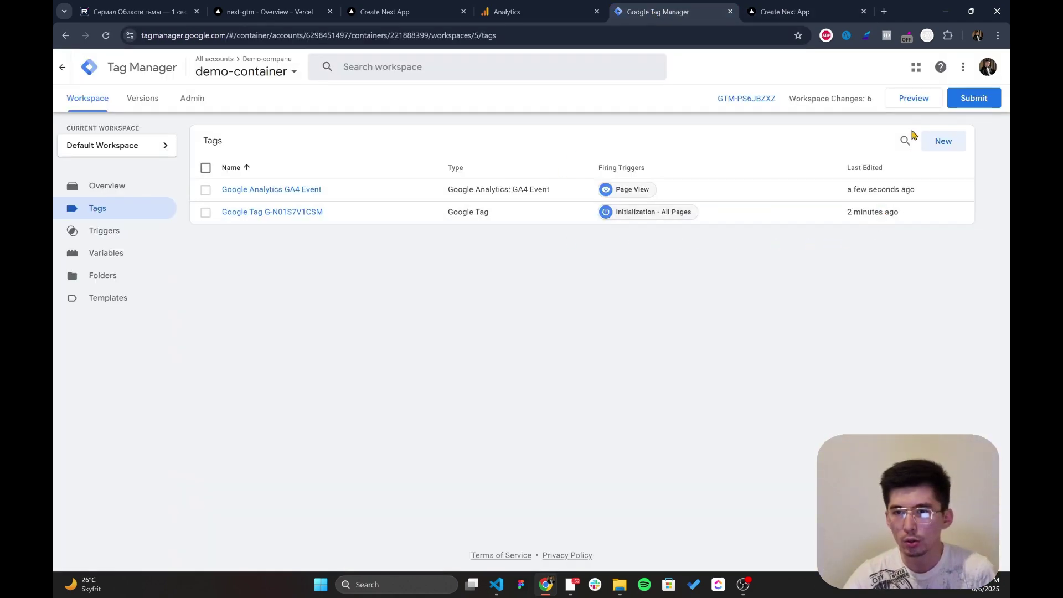
click(918, 106)
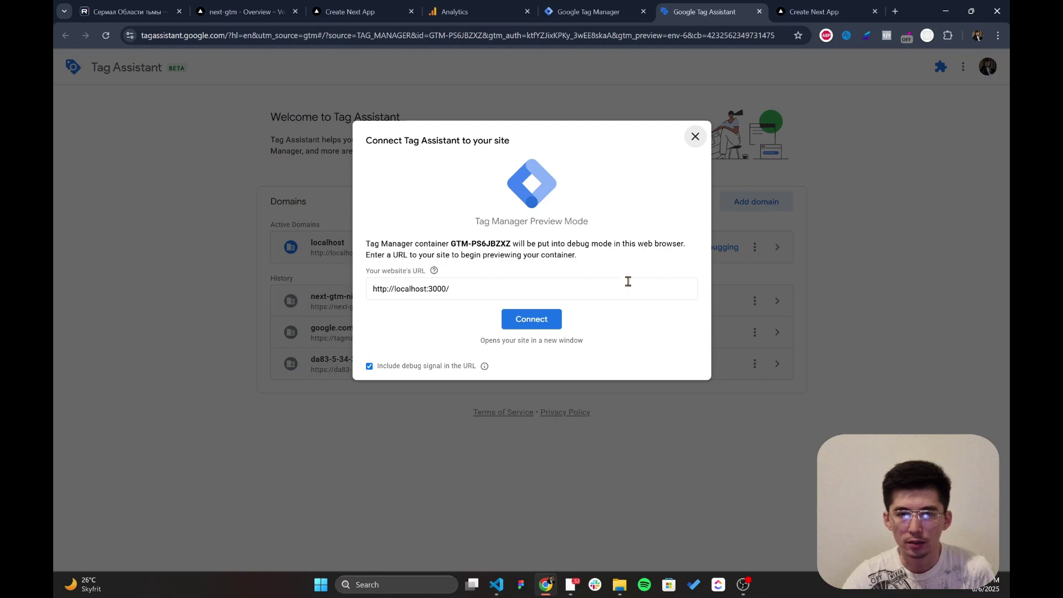
drag(476, 288, 374, 289)
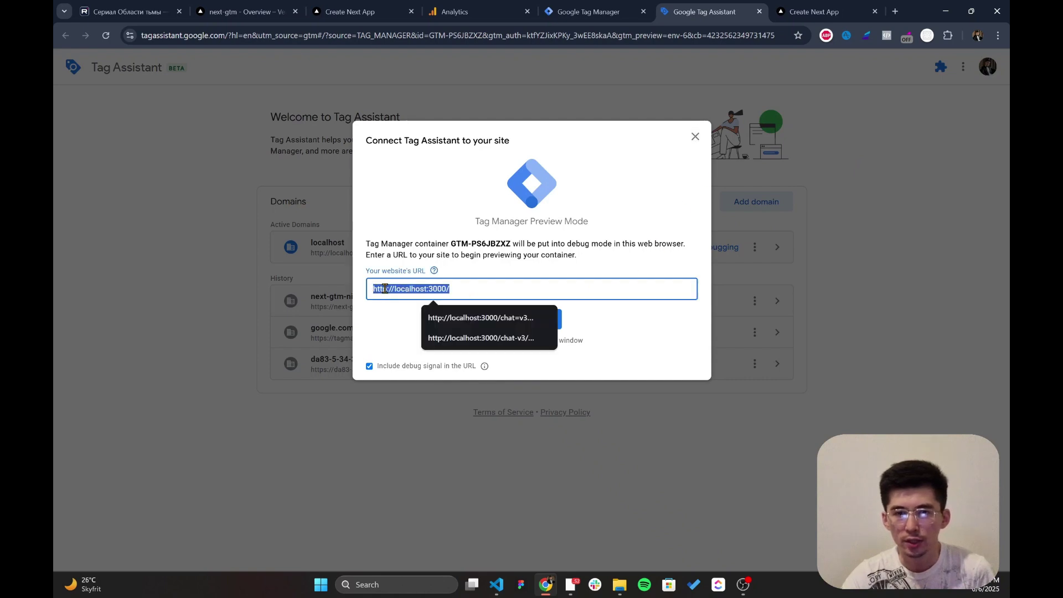
click(487, 290)
click(641, 315)
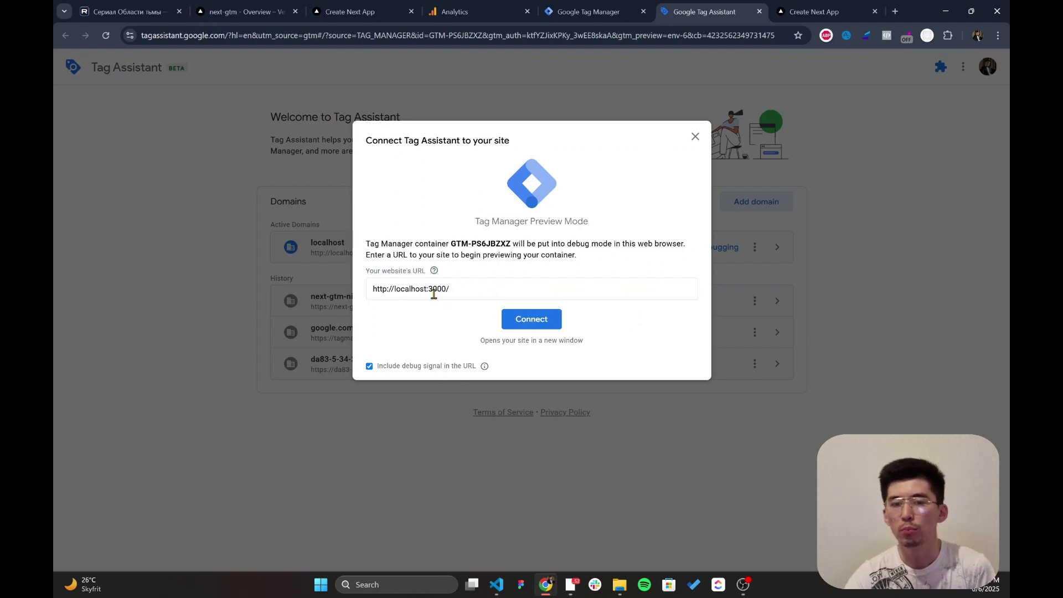
click(542, 325)
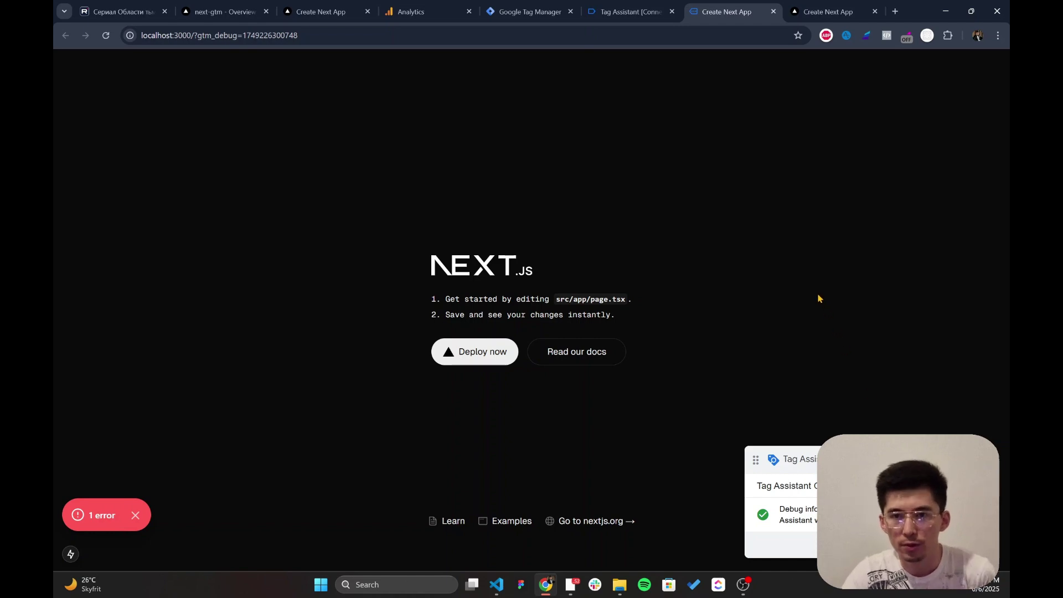
click(631, 11)
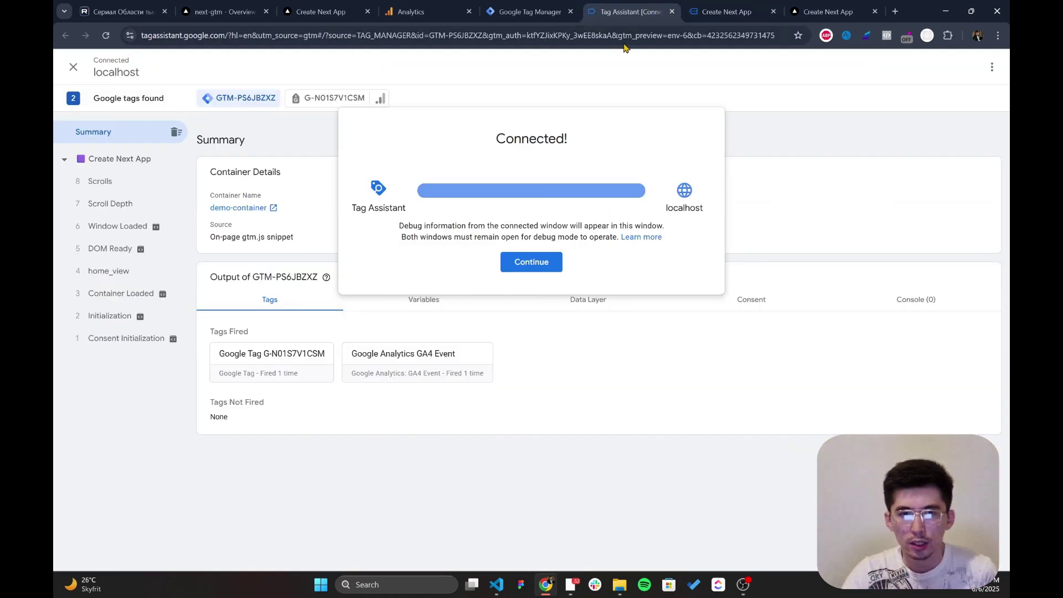
click(543, 264)
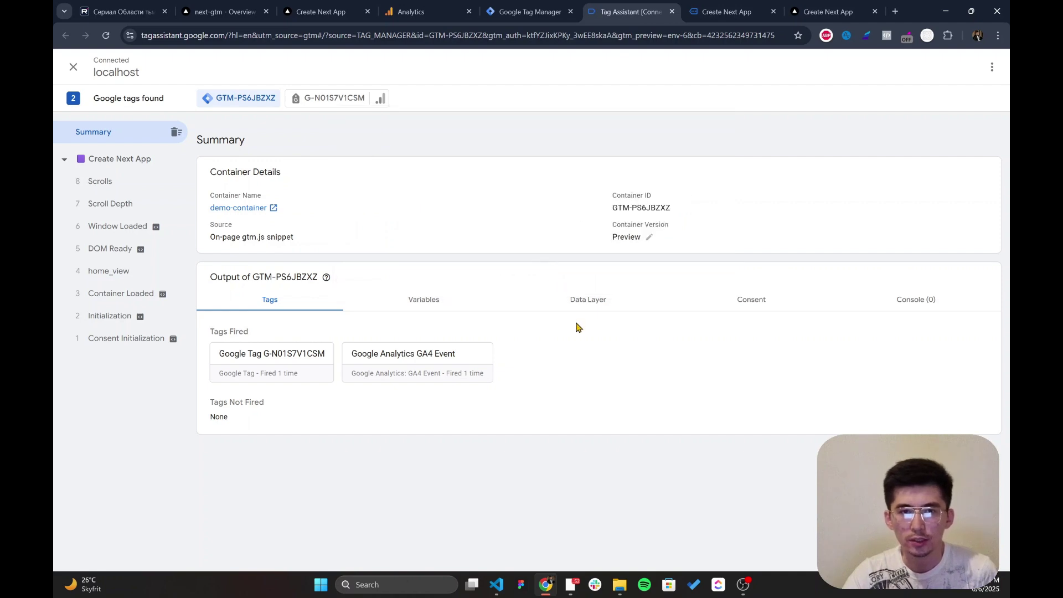
- Examine the ga_home_view hit sent by Google tag G-N01S7V1CSM in Tag Assistant
click(327, 103)
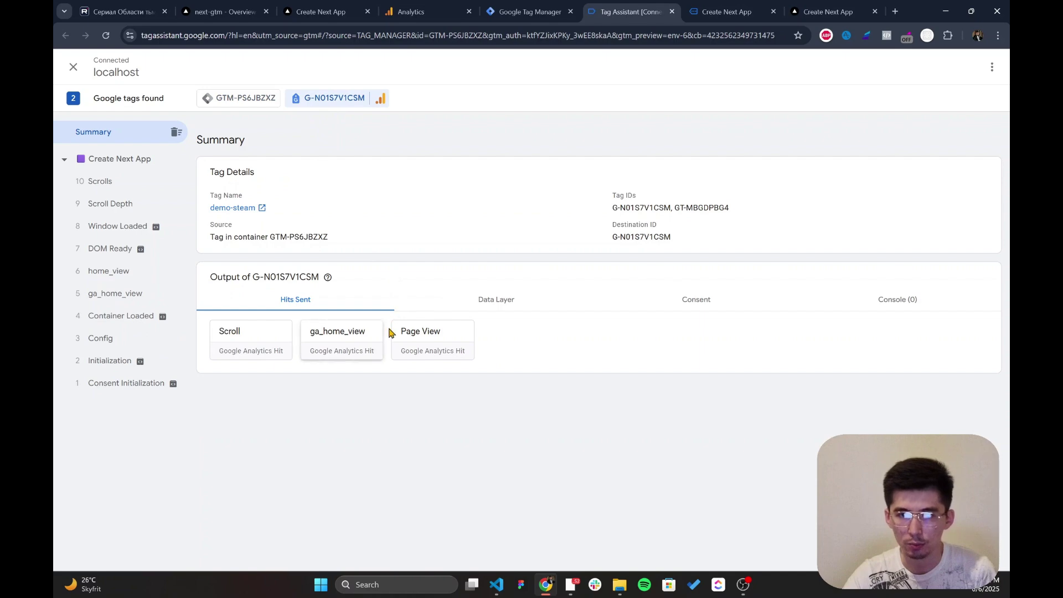
click(371, 342)
click(253, 378)
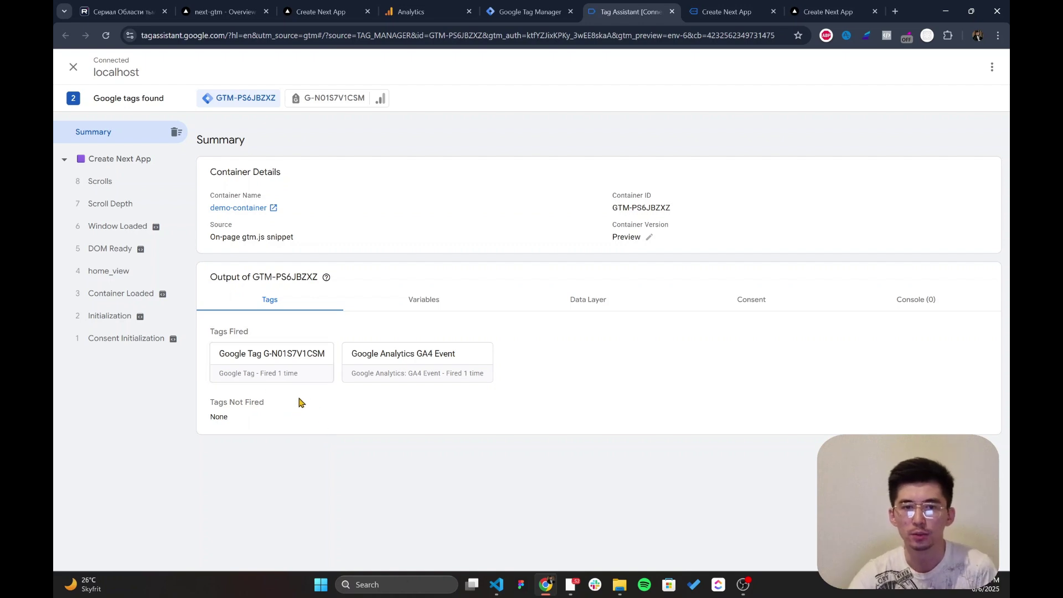
- Review the properties and firing triggers of the fired Google Tag and Google Analytics GA4 Event tags
click(280, 374)
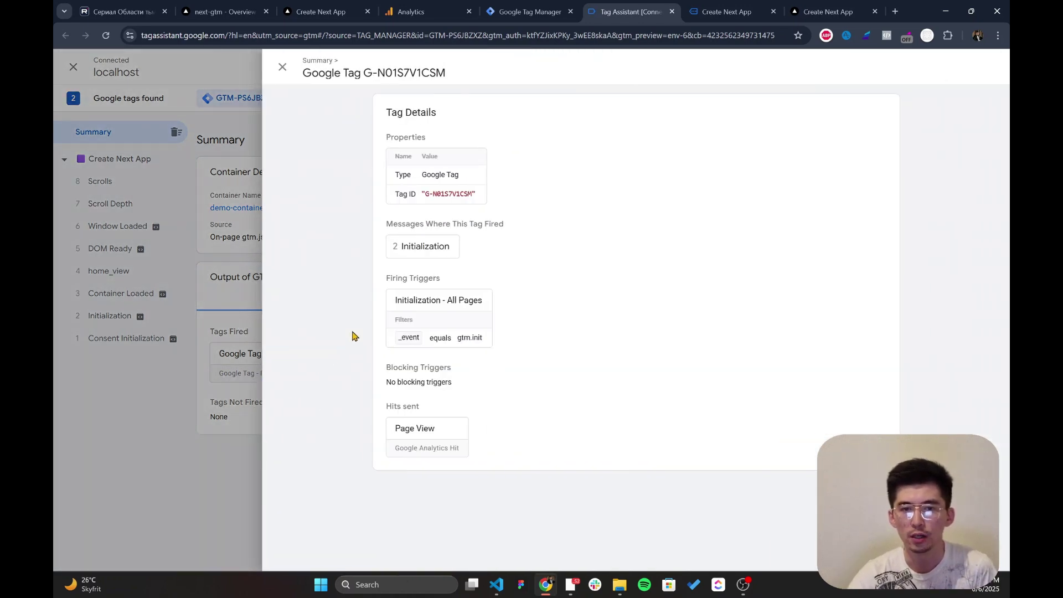
drag(388, 300, 480, 300)
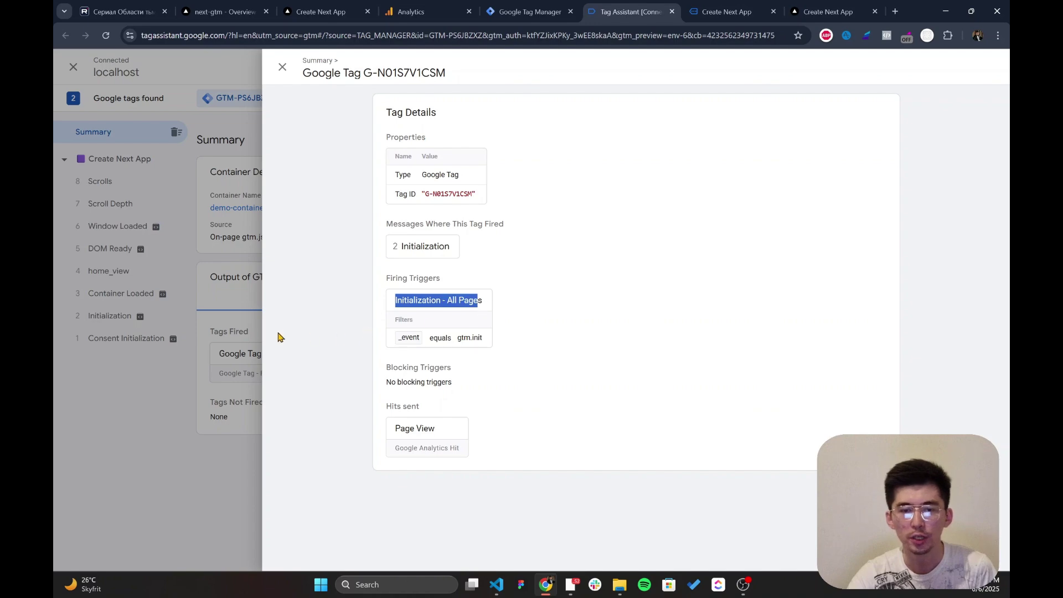
click(228, 334)
click(379, 365)
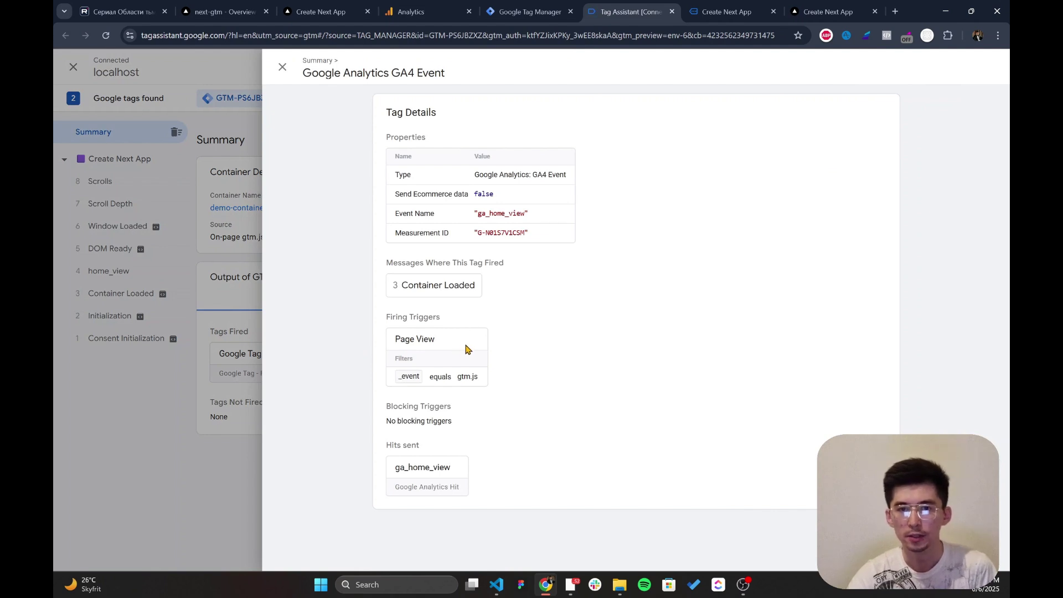
drag(477, 214, 526, 214)
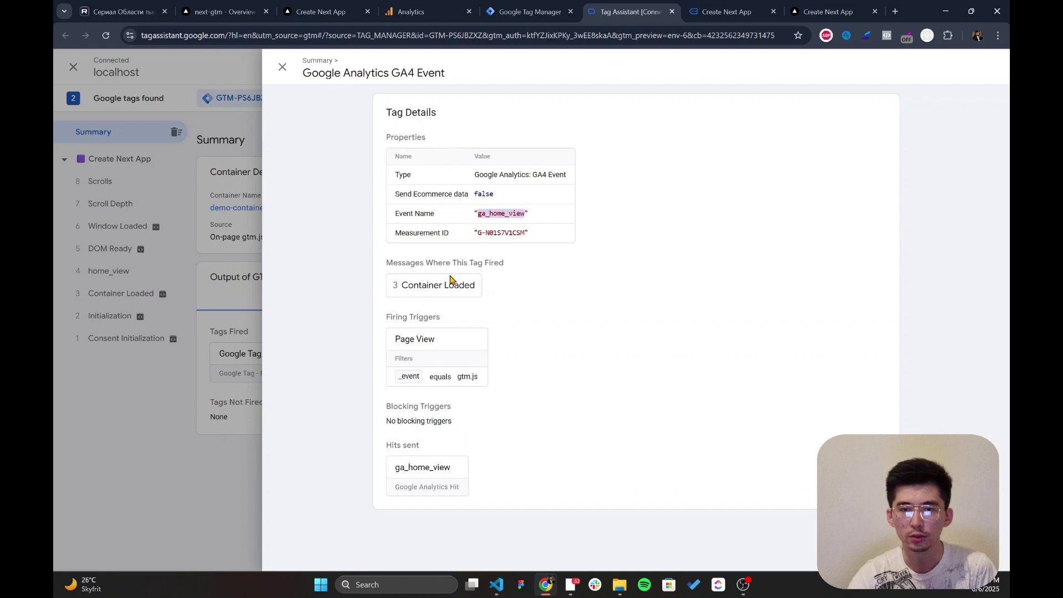
click(209, 275)
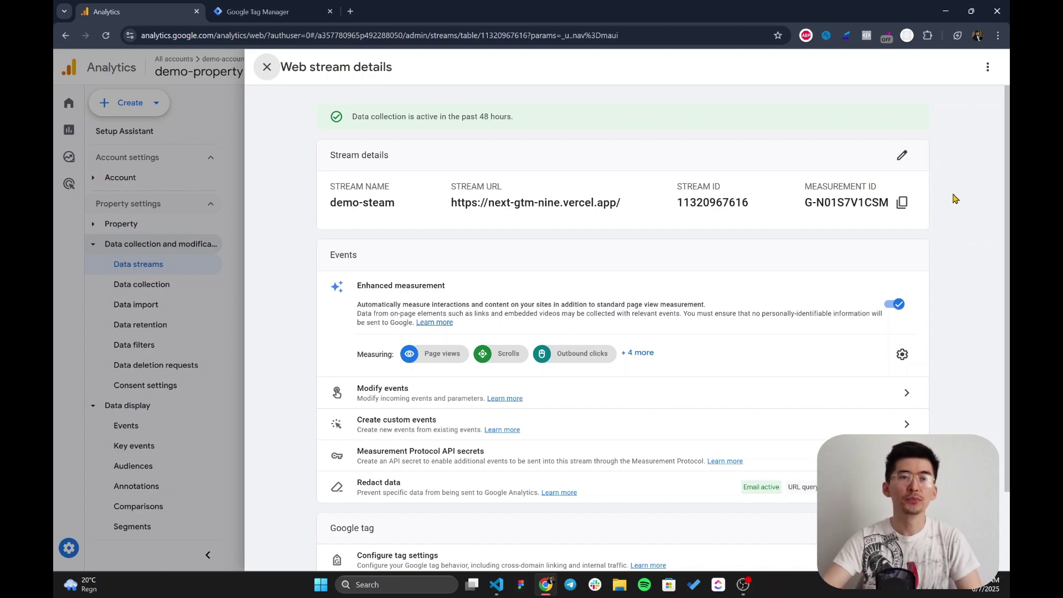
- Close the web stream details in Google Analytics and open DebugView for demo-property
click(201, 191)
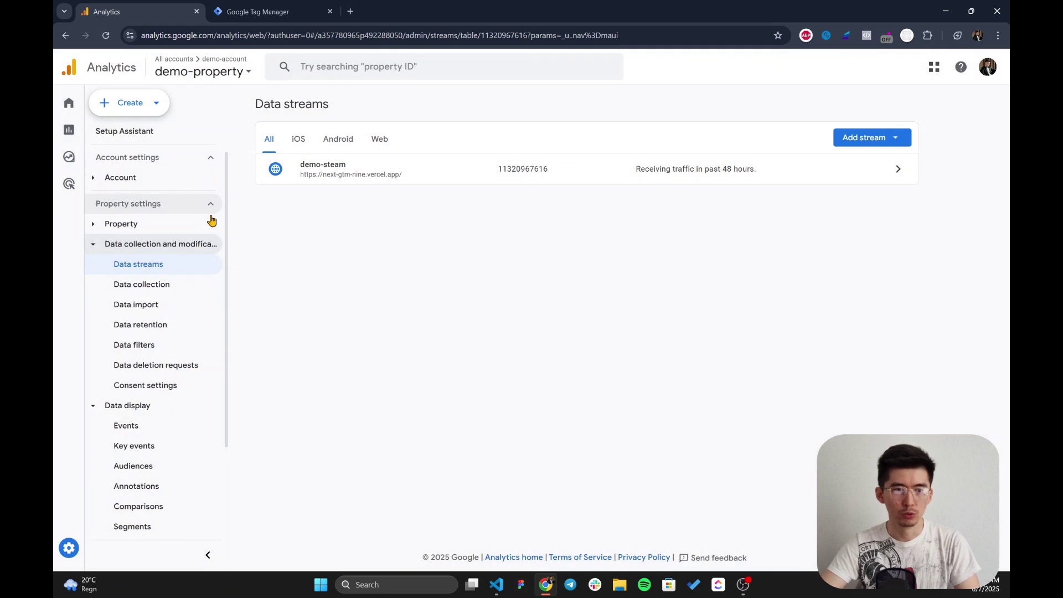
scroll(204, 332, down, 2)
click(144, 504)
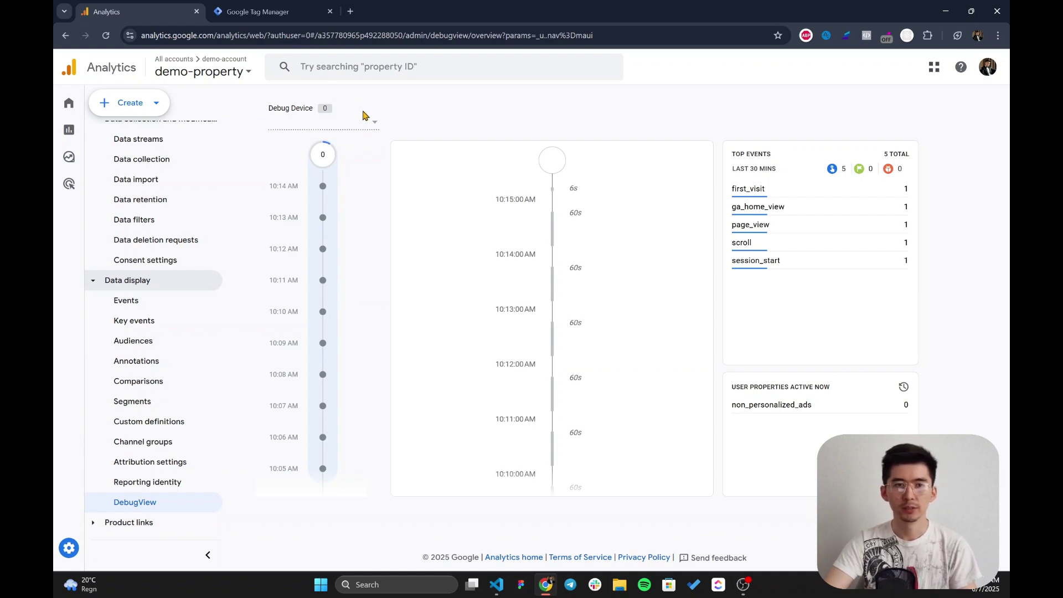
- Check in the Visual Studio Code terminal that the dev server is running, and return to Tag Manager
key(ctrl+Tab)
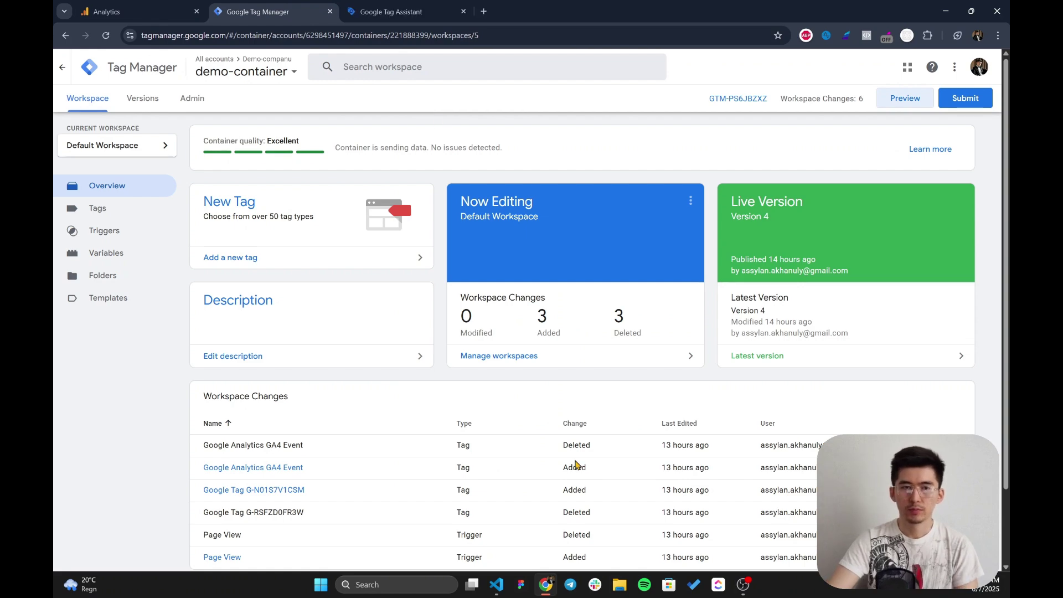
click(497, 584)
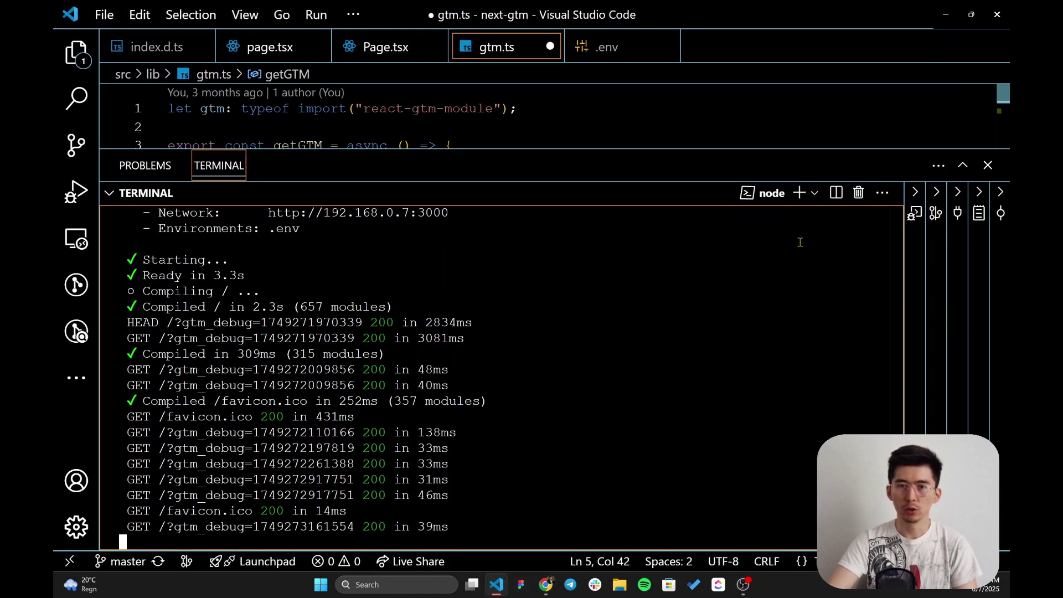
key(alt+Tab)
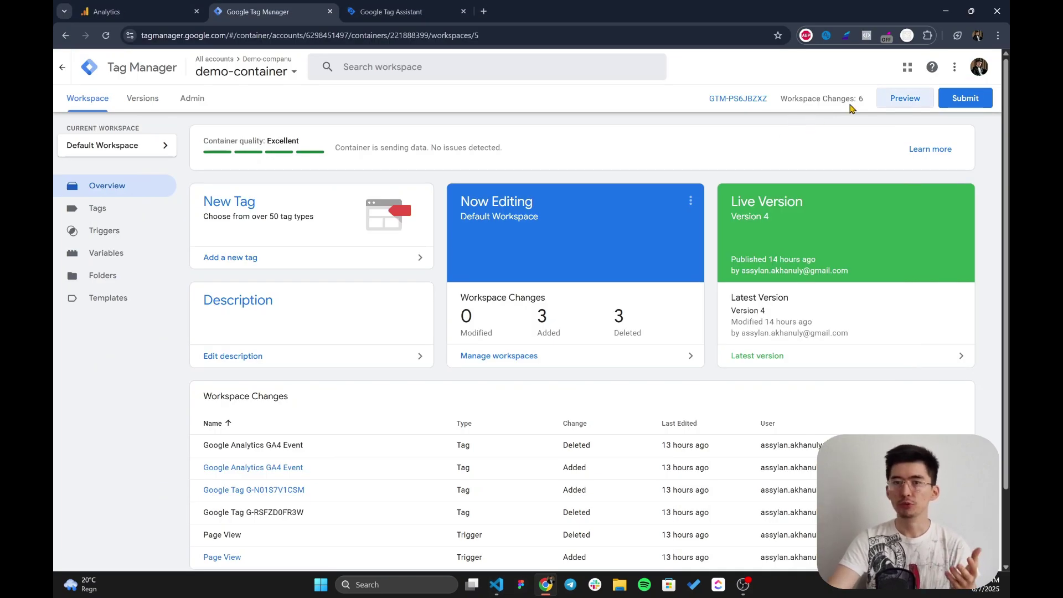
click(904, 102)
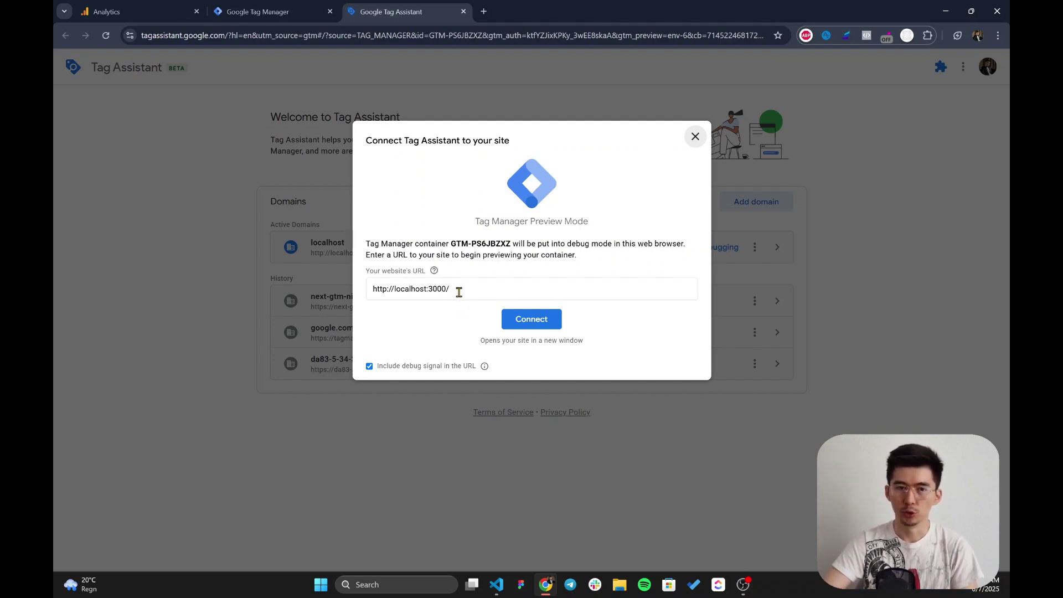
click(517, 327)
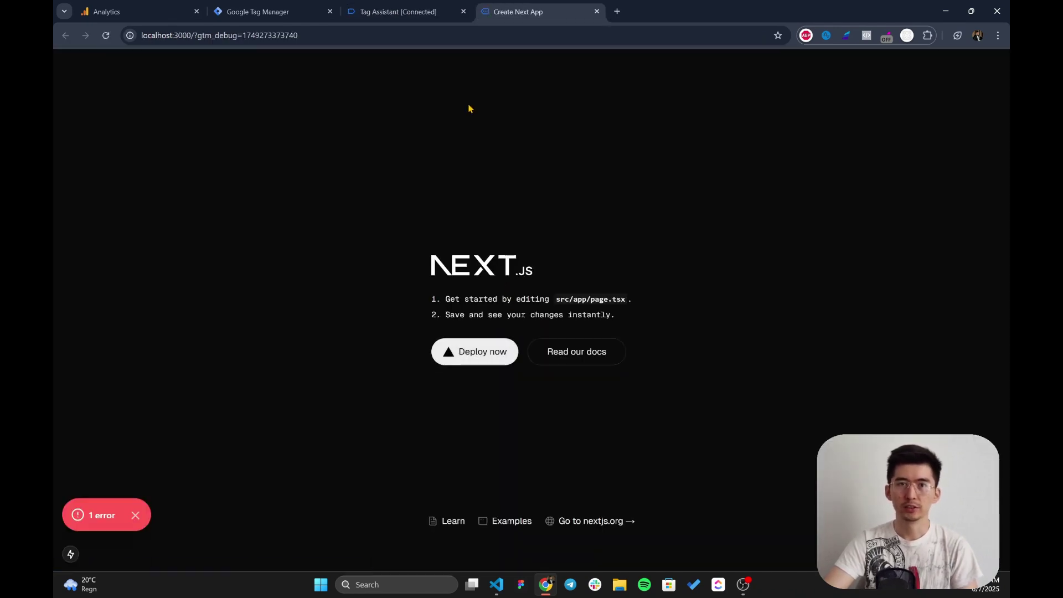
click(408, 13)
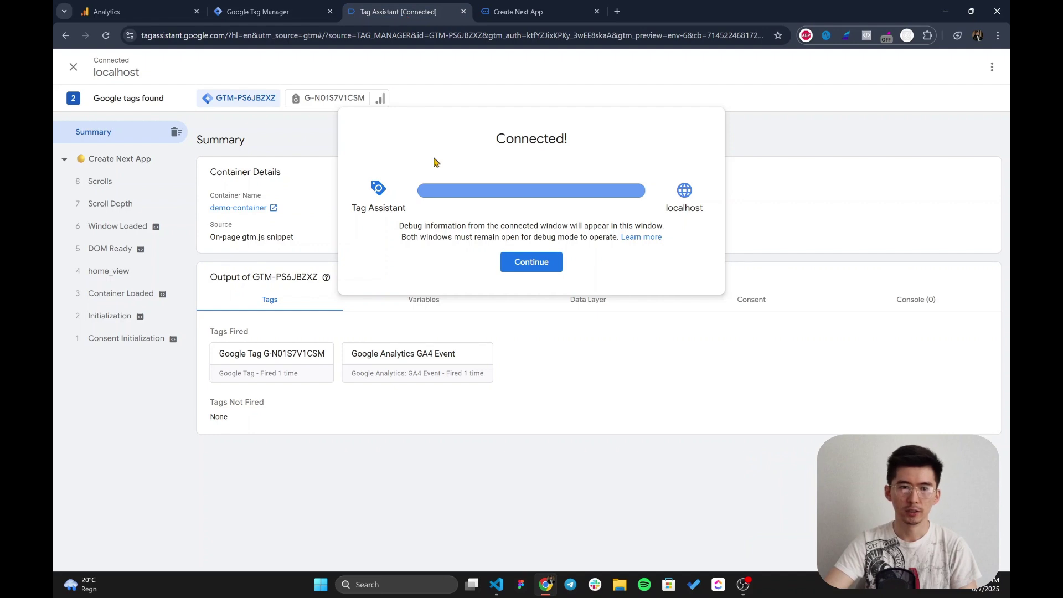
click(553, 265)
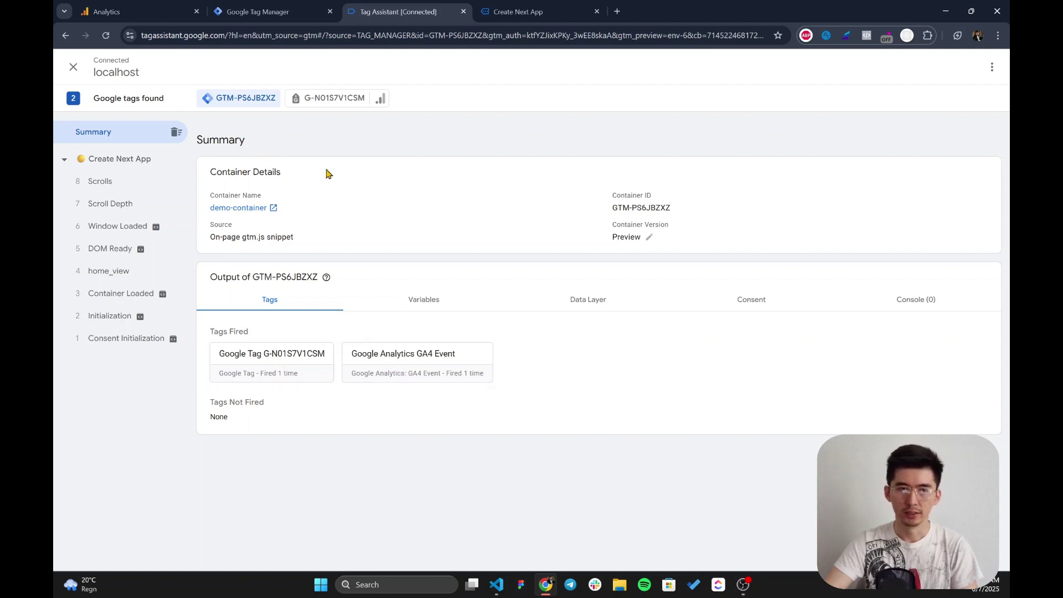
click(337, 106)
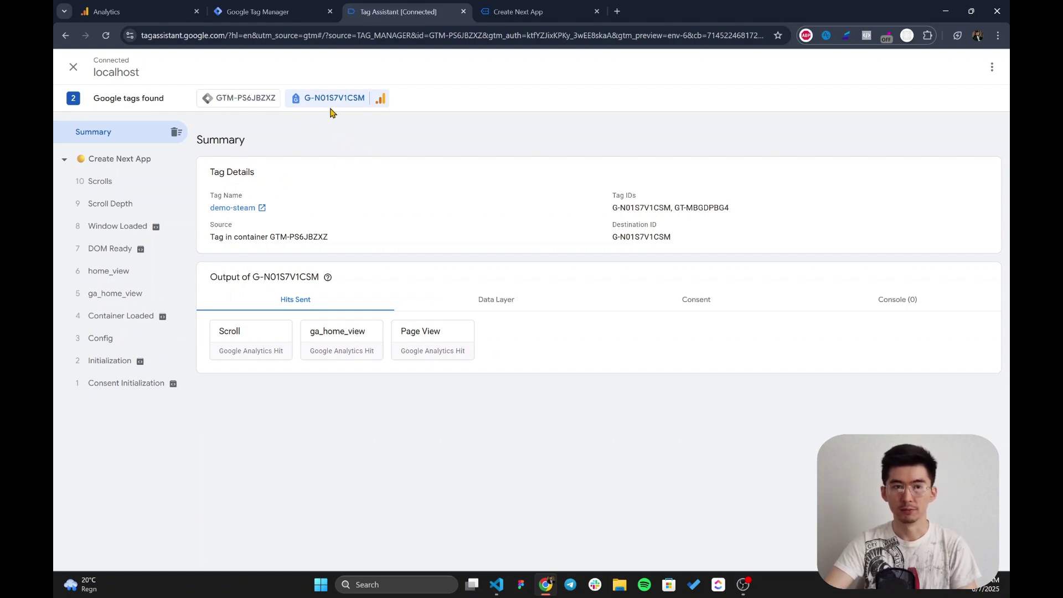
- Return to DebugView in Analytics and examine the event timelines of the first and second Google debug devices
click(145, 20)
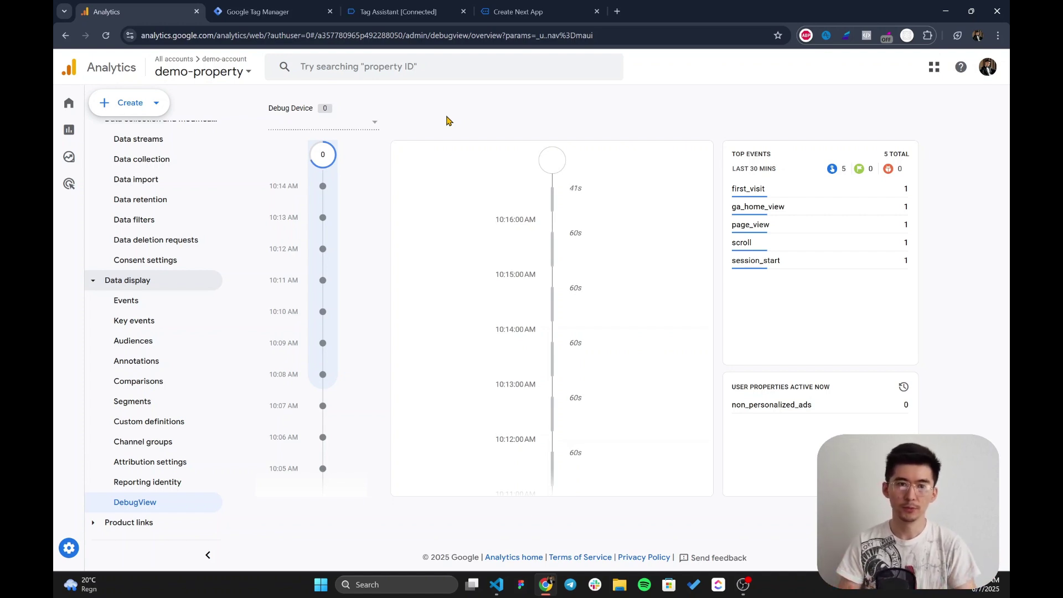
click(376, 126)
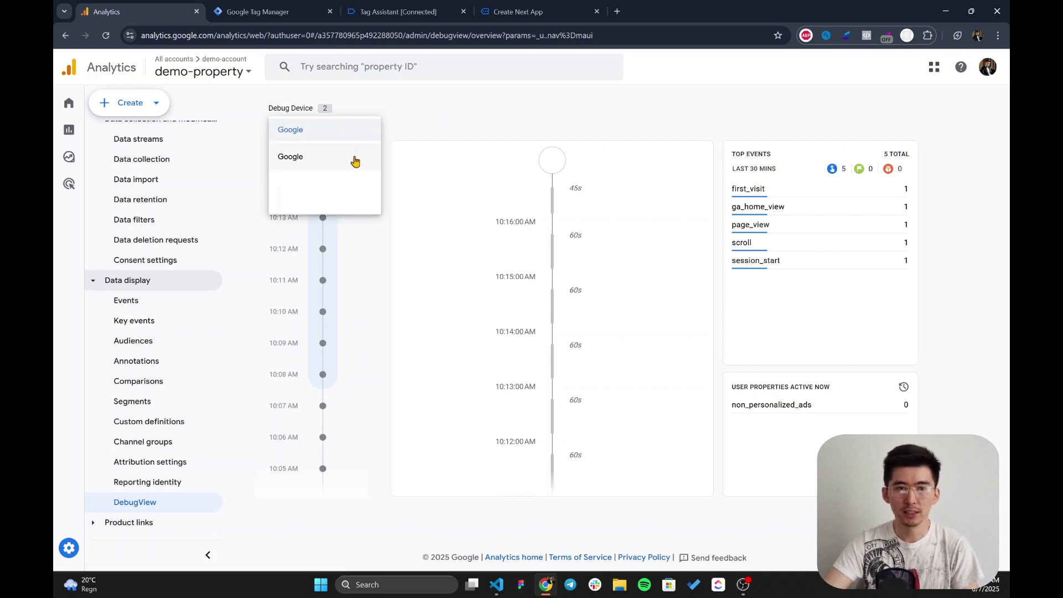
click(304, 139)
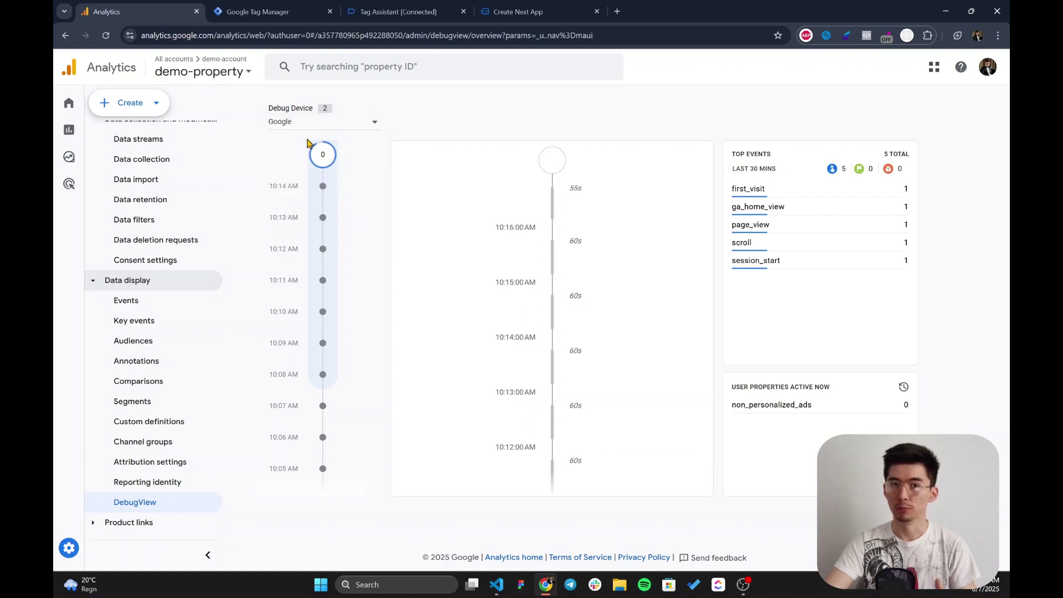
scroll(472, 214, down, 20)
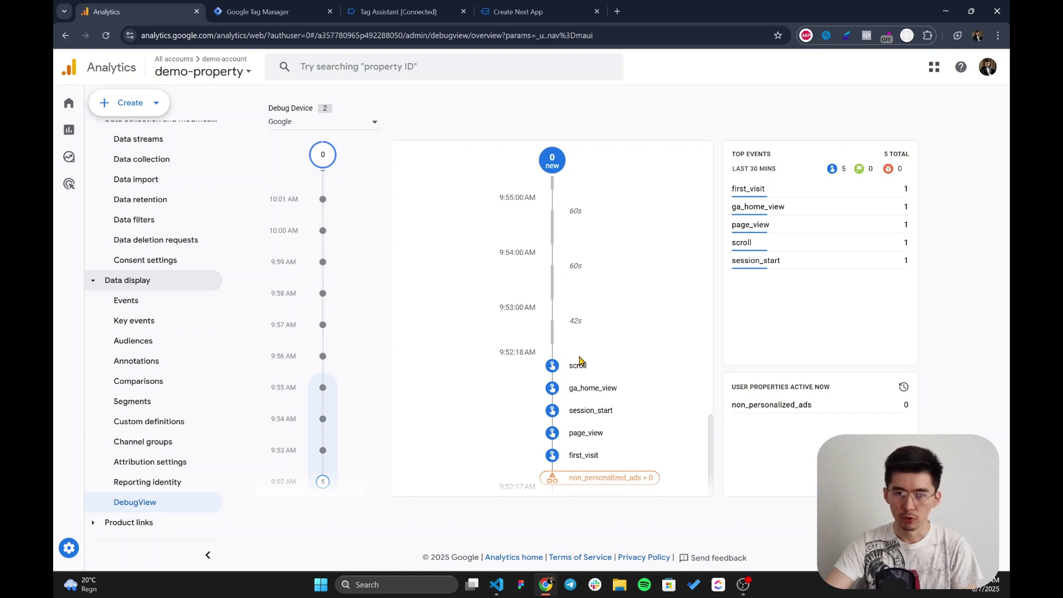
scroll(556, 293, up, 6)
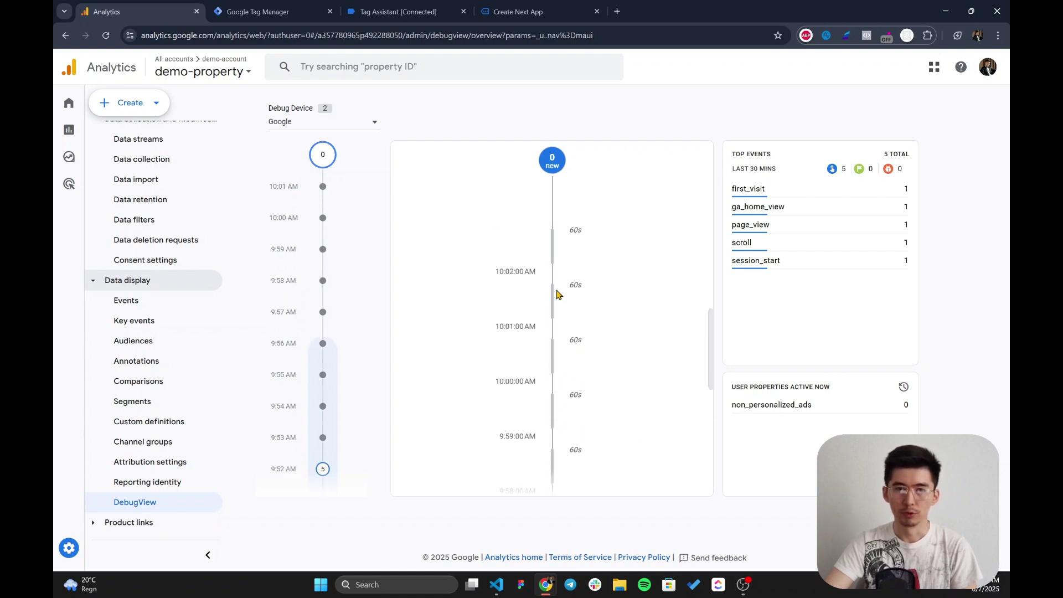
click(380, 123)
click(336, 164)
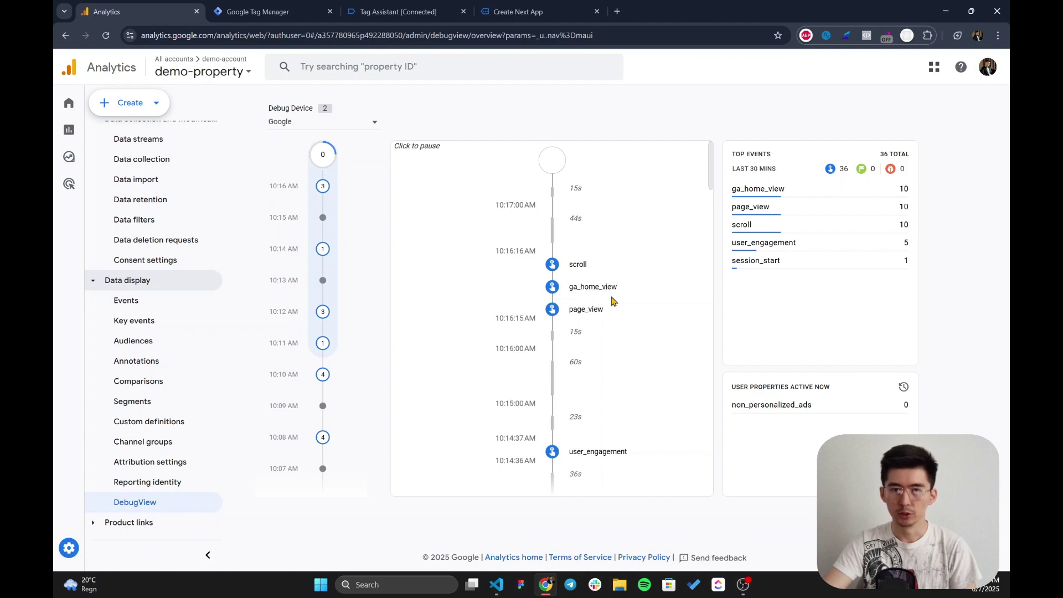
- Reload the connected localhost page and return to DebugView to check for the new events
click(510, 9)
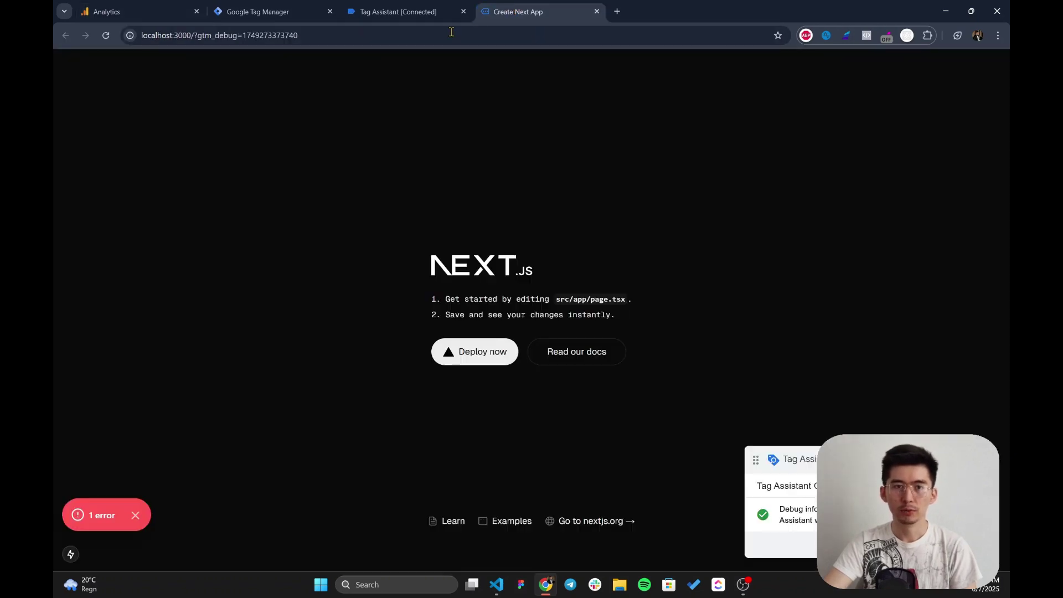
click(105, 34)
click(111, 12)
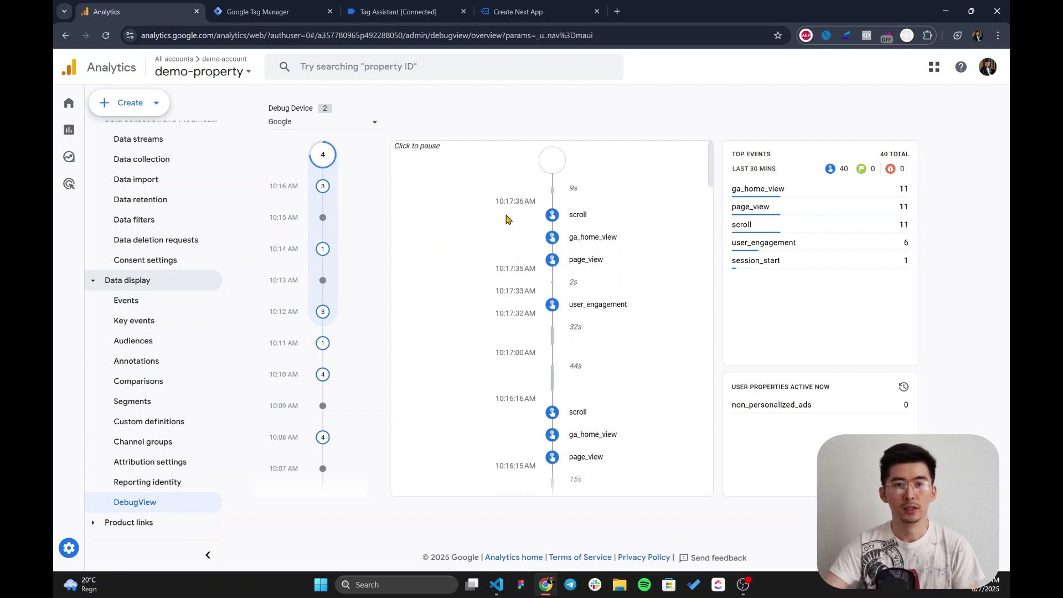
- Publish the demo-container workspace changes from Tag Manager to the Live environment with no version name or description, and return to the Events list in Analytics
click(211, 8)
click(152, 7)
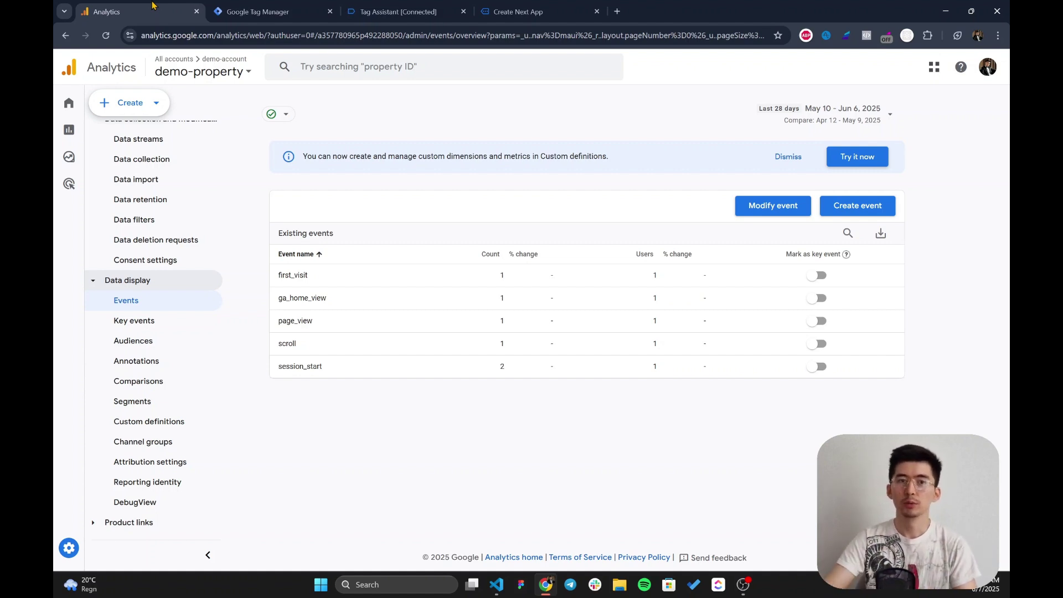
click(249, 11)
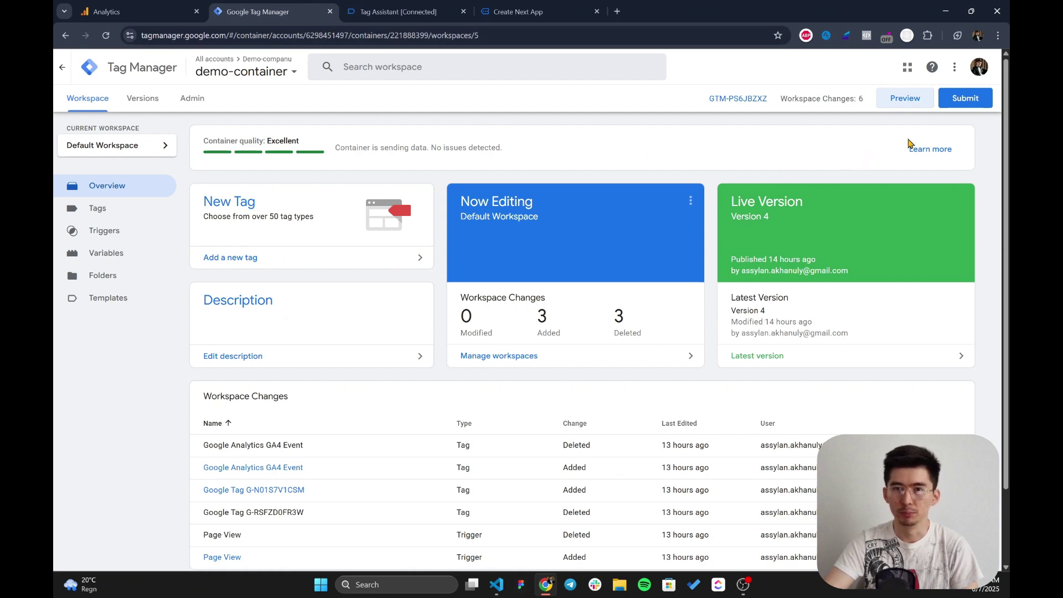
click(960, 107)
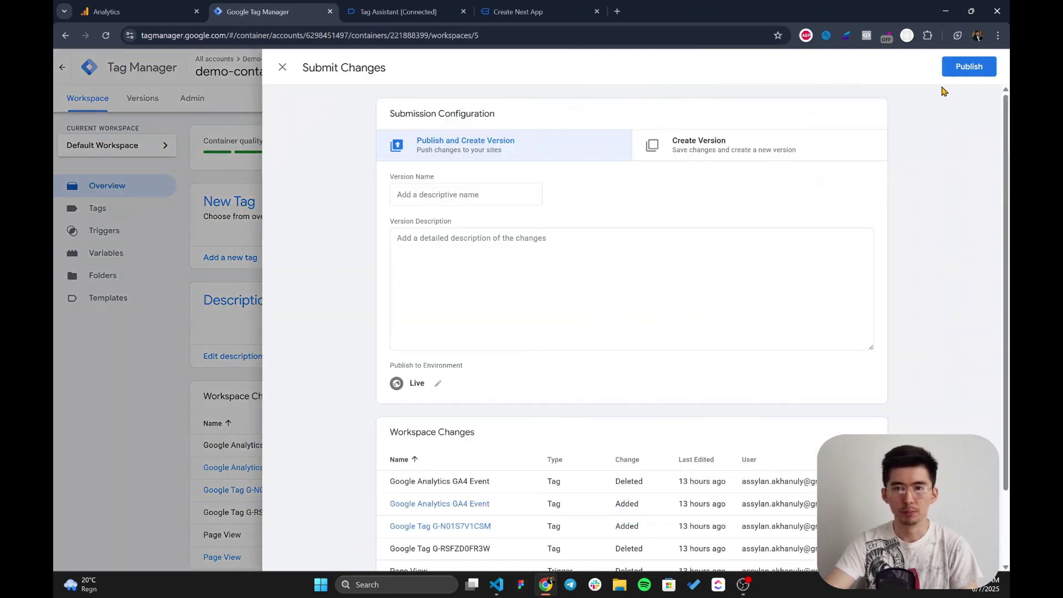
click(959, 72)
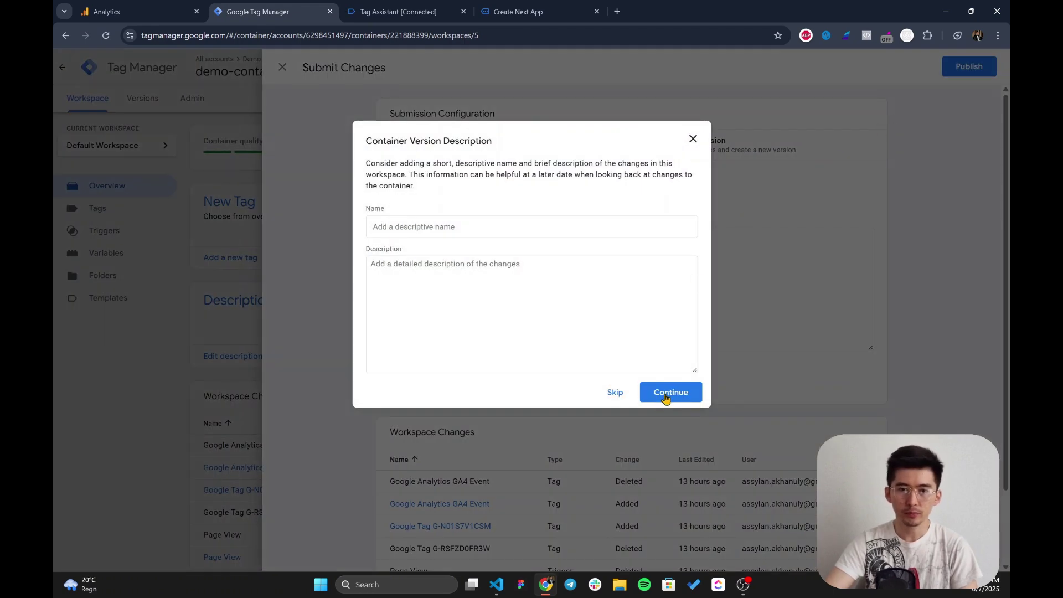
click(670, 393)
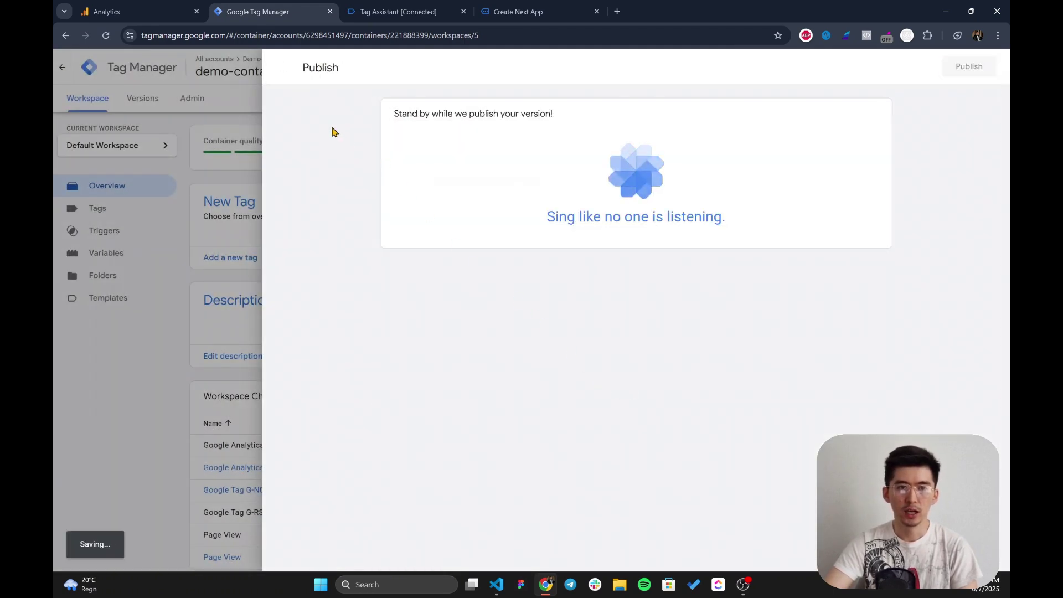
click(153, 7)
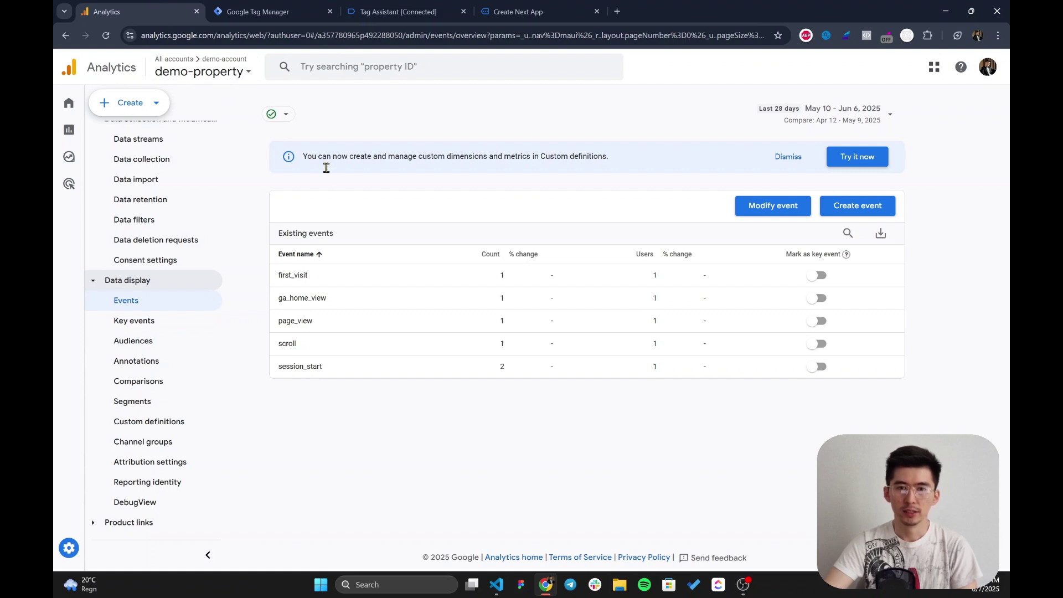